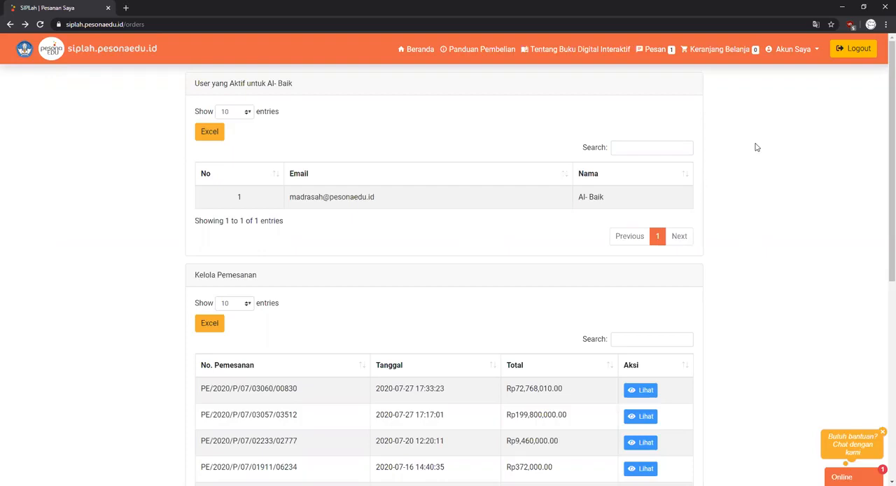
{"action": "left_click", "coordinate": [803, 54]}
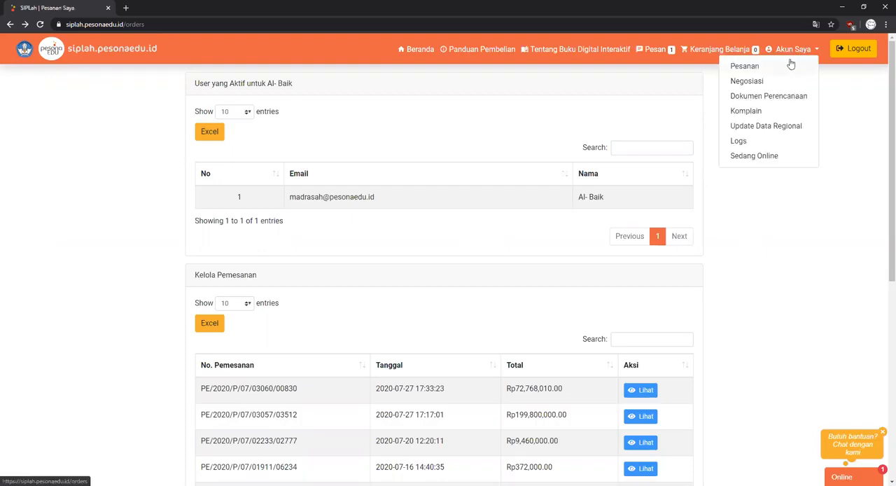
{"action": "left_click", "coordinate": [677, 116]}
{"action": "scroll", "coordinate": [678, 119], "scroll_direction": "down", "scroll_amount": 2}
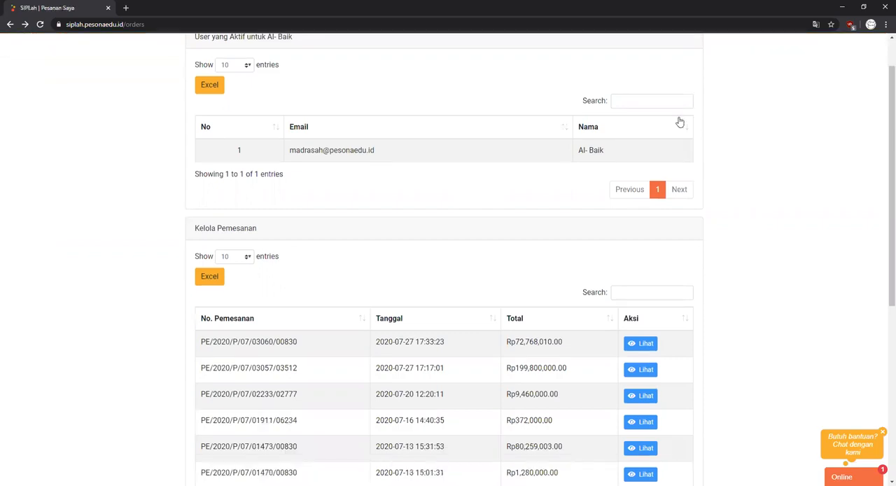
{"action": "scroll", "coordinate": [678, 122], "scroll_direction": "up", "scroll_amount": 2}
{"action": "scroll", "coordinate": [678, 125], "scroll_direction": "down", "scroll_amount": 3}
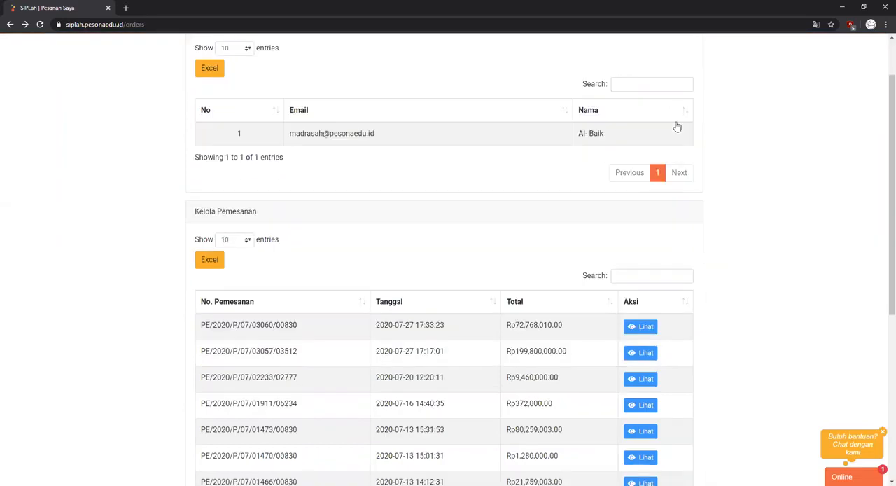
{"action": "scroll", "coordinate": [678, 126], "scroll_direction": "down", "scroll_amount": 2}
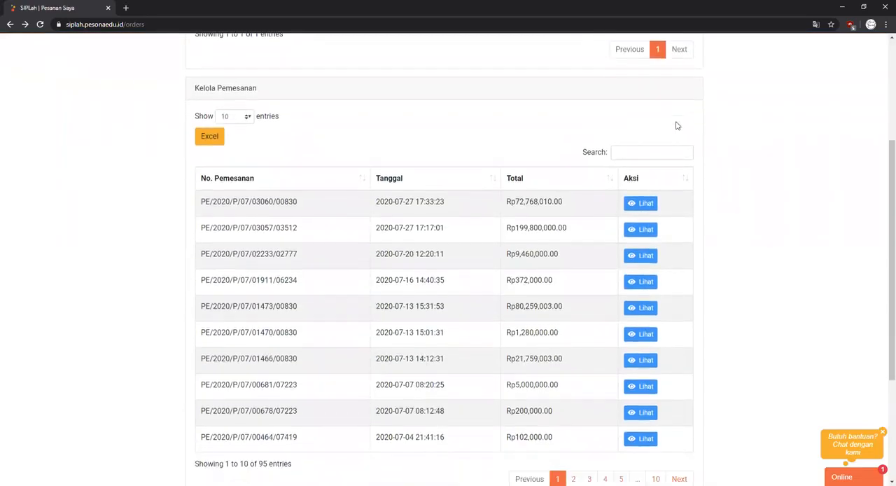
{"action": "scroll", "coordinate": [677, 126], "scroll_direction": "up", "scroll_amount": 4}
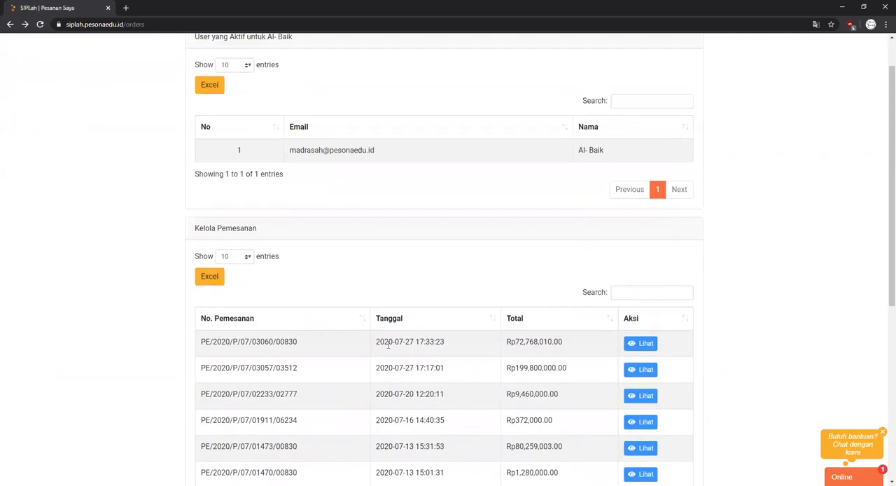
{"action": "left_click_drag", "start_coordinate": [384, 343], "coordinate": [470, 348]}
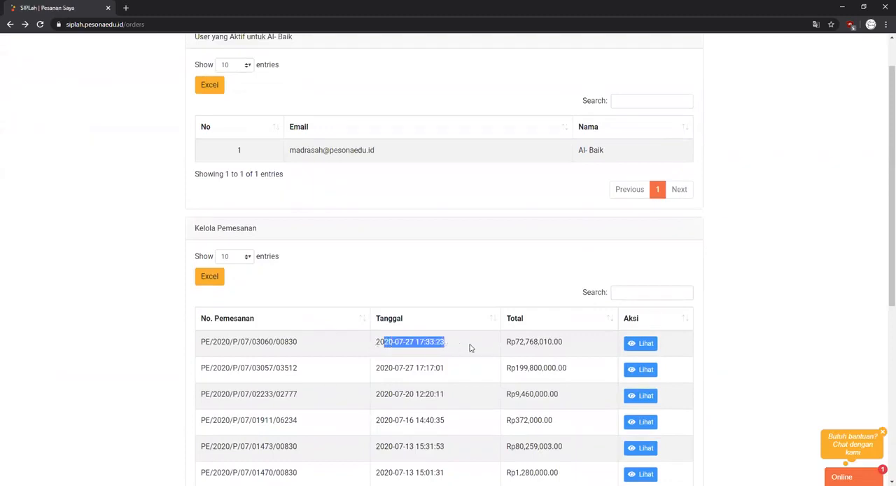
{"action": "left_click", "coordinate": [481, 348]}
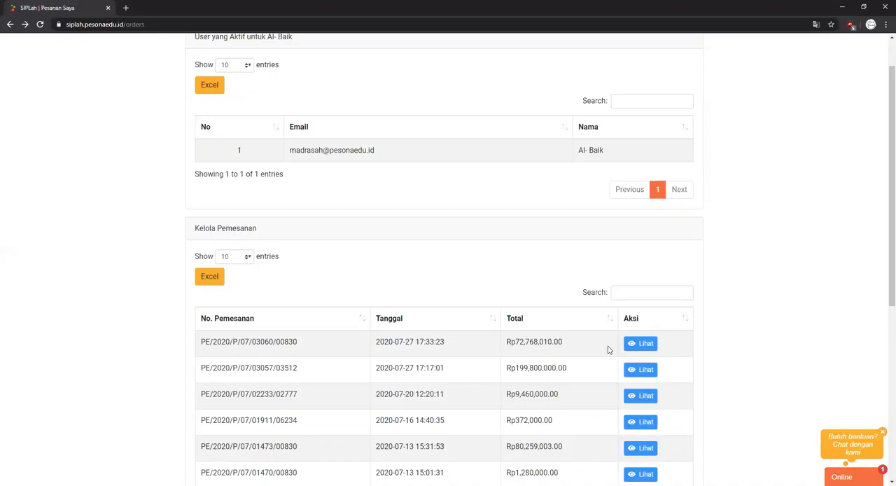
{"action": "left_click", "coordinate": [643, 346]}
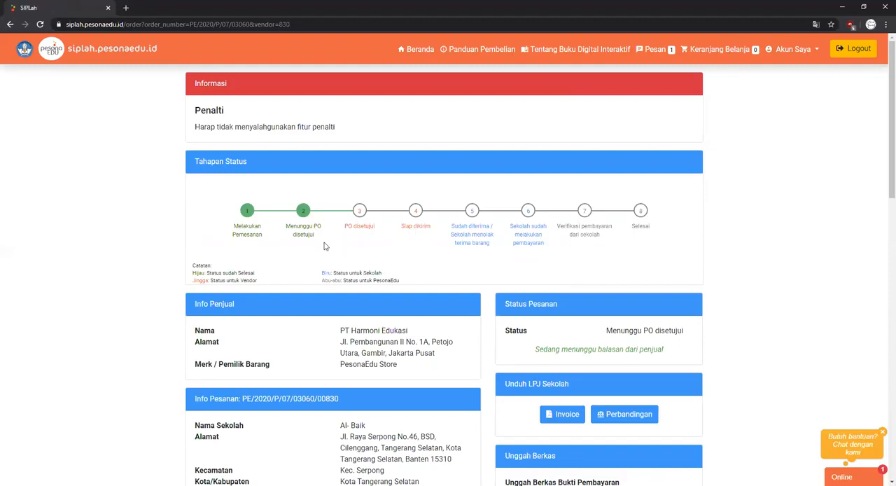
- Examine the order's status stages and the colour legend for vendor, school and PesonaEdu statuses
{"action": "left_click_drag", "start_coordinate": [287, 223], "coordinate": [324, 238]}
{"action": "left_click_drag", "start_coordinate": [190, 282], "coordinate": [271, 288]}
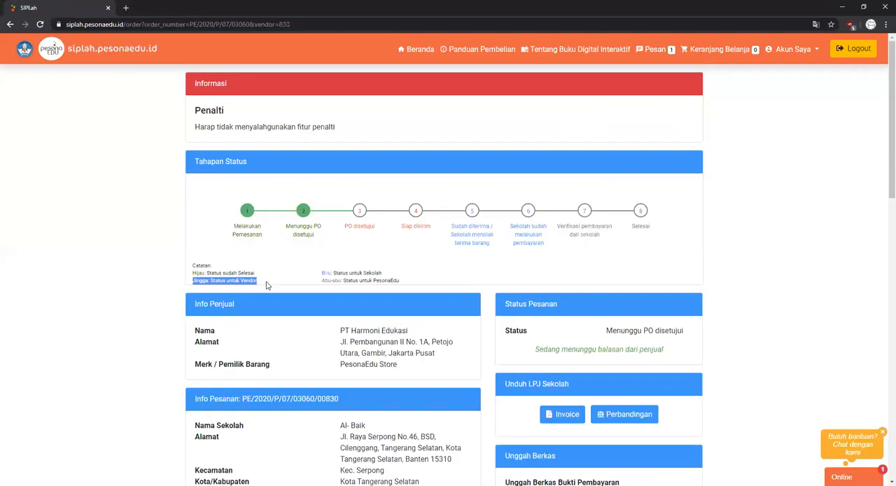
{"action": "left_click", "coordinate": [267, 285]}
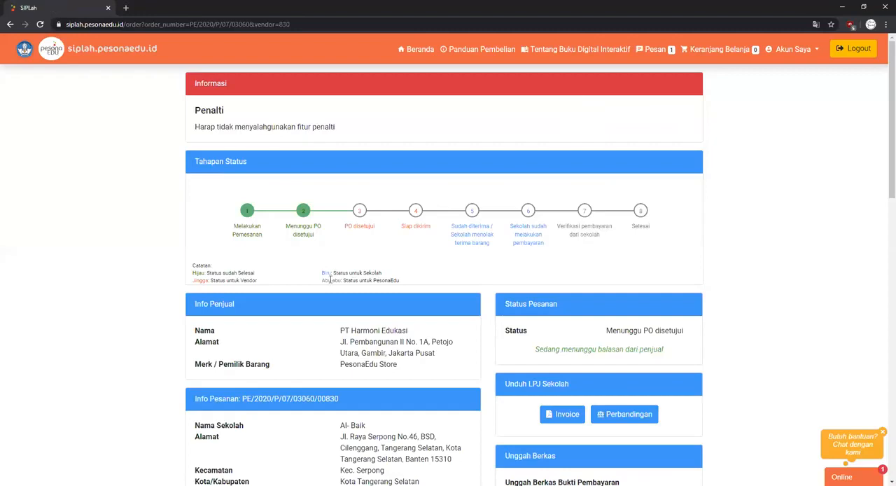
{"action": "left_click_drag", "start_coordinate": [321, 273], "coordinate": [382, 278]}
{"action": "left_click_drag", "start_coordinate": [322, 282], "coordinate": [401, 283]}
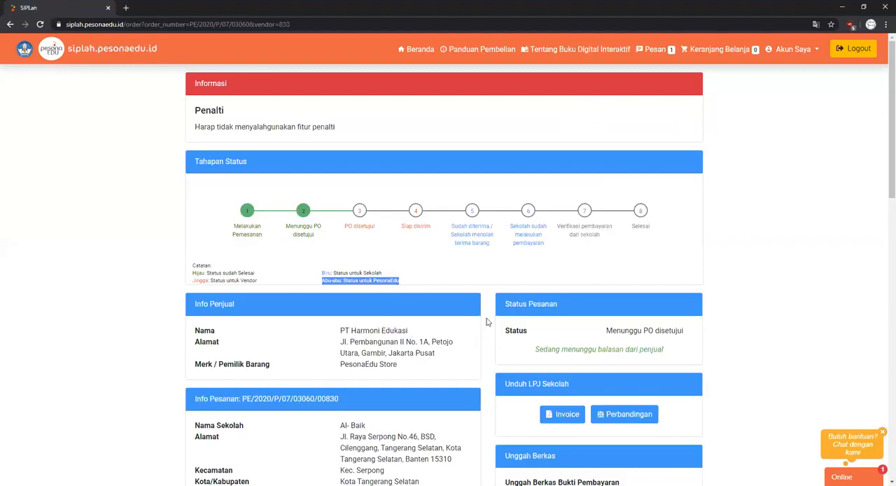
- View the order's invoice PDF enlarged, read through its items and payment accounts, and close it
{"action": "scroll", "coordinate": [493, 317], "scroll_direction": "down", "scroll_amount": 2}
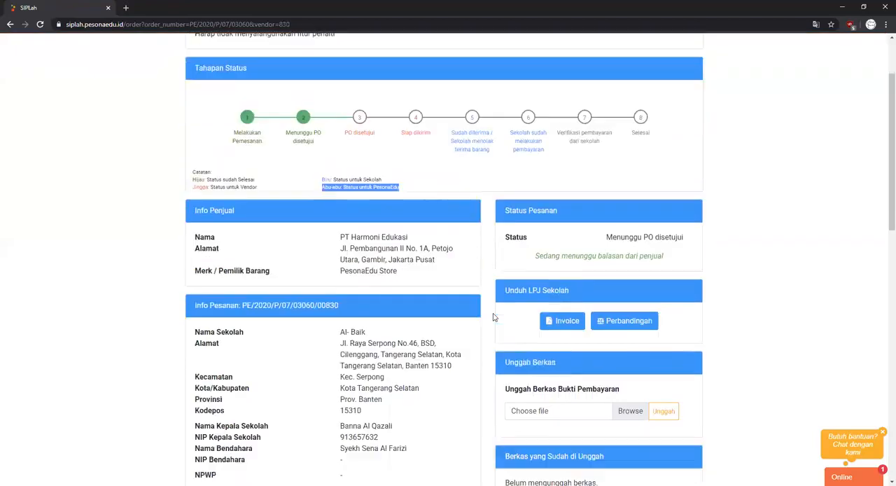
{"action": "scroll", "coordinate": [493, 317], "scroll_direction": "down", "scroll_amount": 1}
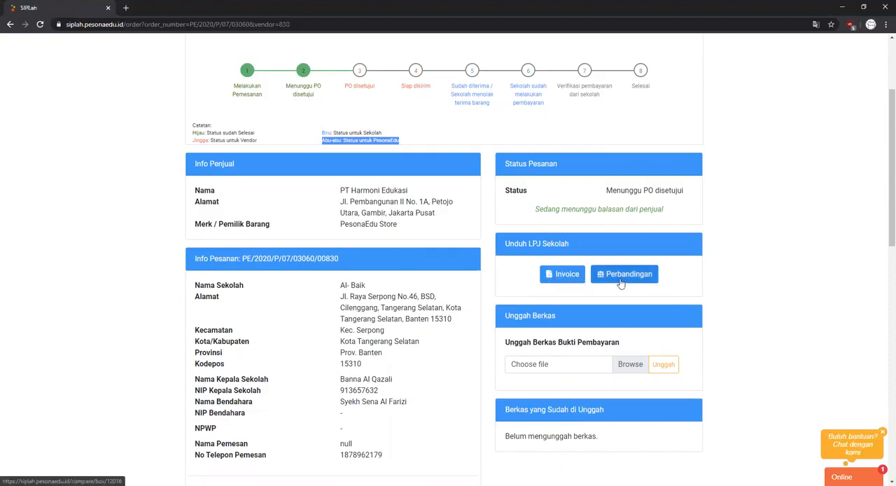
{"action": "left_click", "coordinate": [572, 280]}
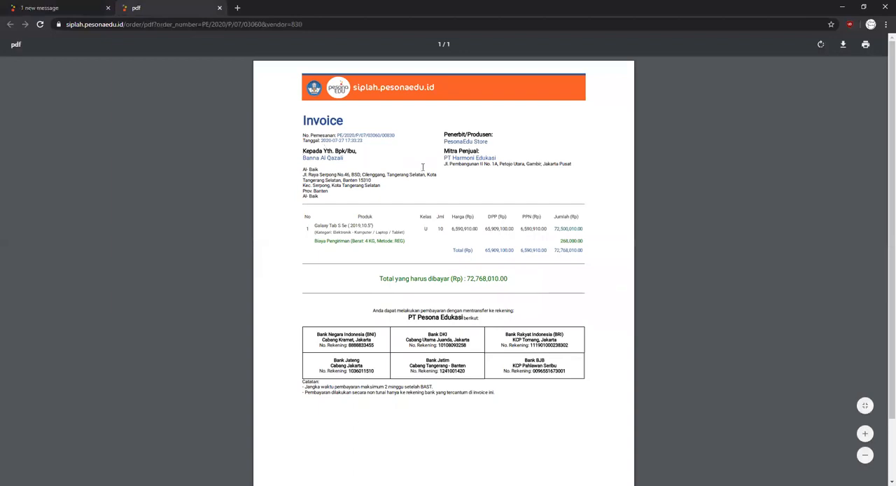
{"action": "left_click_drag", "start_coordinate": [302, 121], "coordinate": [343, 122]}
{"action": "left_click", "coordinate": [866, 433]}
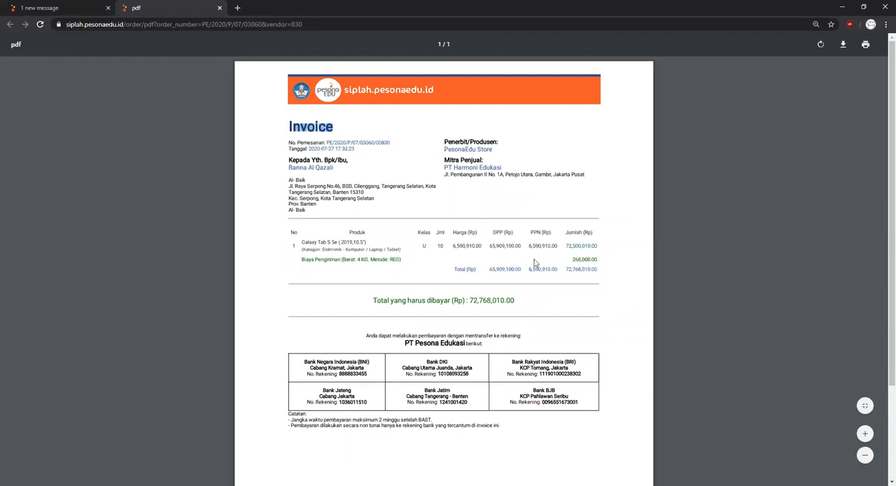
{"action": "scroll", "coordinate": [516, 254], "scroll_direction": "down", "scroll_amount": 1}
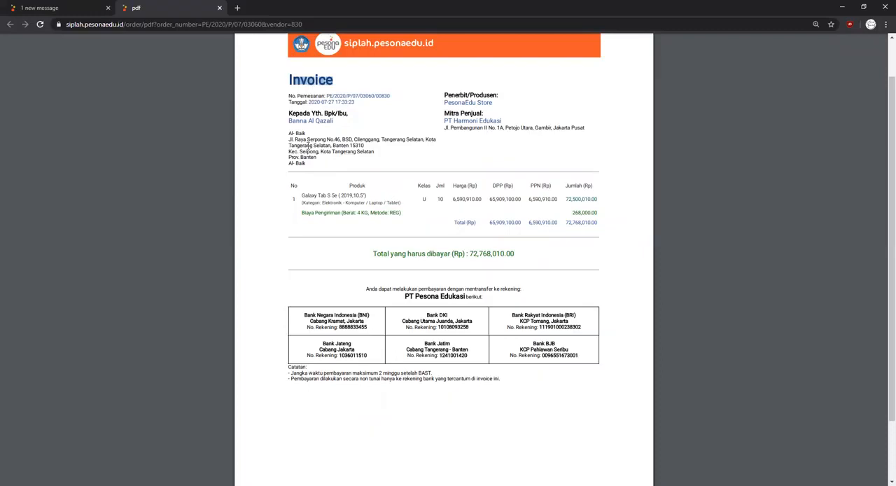
{"action": "left_click", "coordinate": [218, 8]}
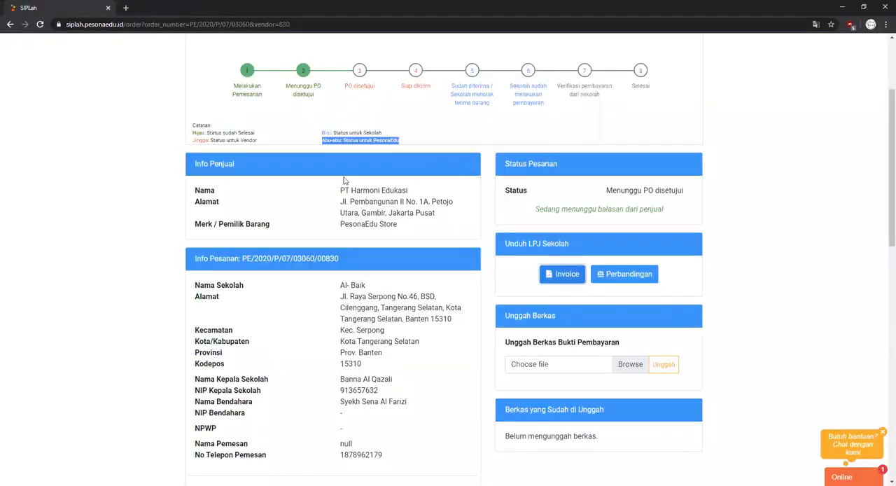
- View the order's product comparison, compare the PesonaEdu Store and PT. Indah Gelora Edukasi offers, and close it
{"action": "left_click", "coordinate": [630, 274]}
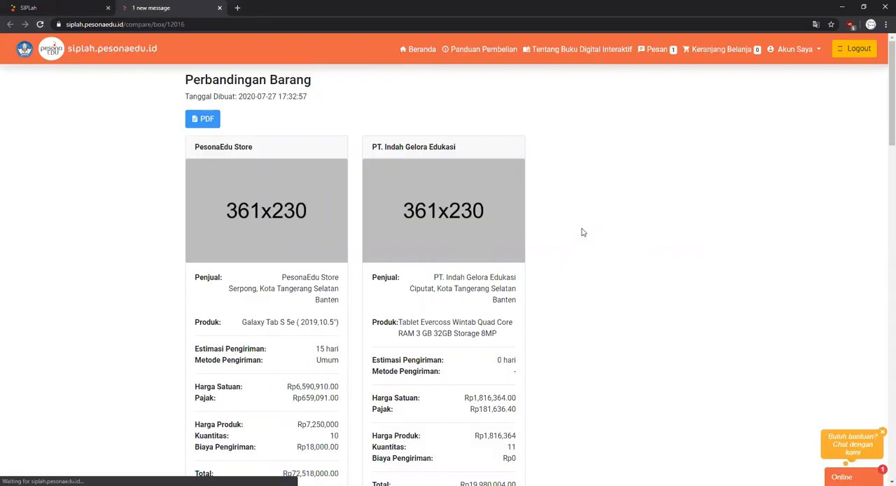
{"action": "scroll", "coordinate": [578, 233], "scroll_direction": "down", "scroll_amount": 1}
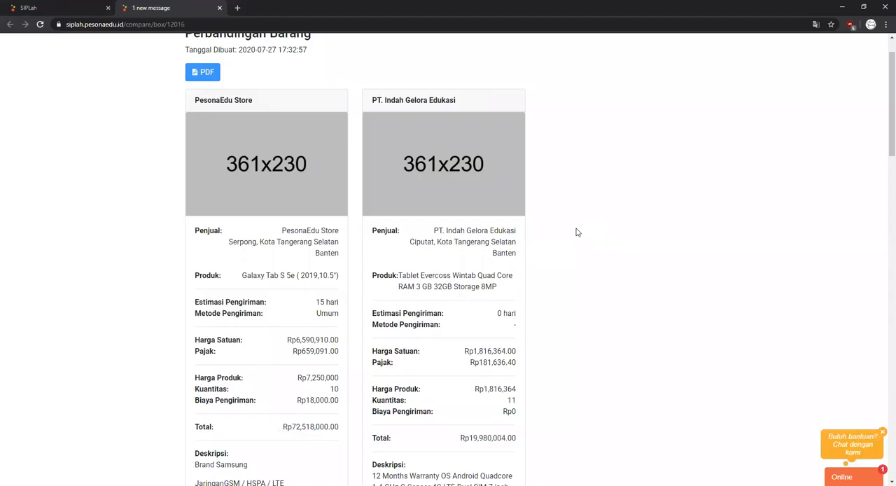
{"action": "left_click_drag", "start_coordinate": [194, 101], "coordinate": [251, 104]}
{"action": "left_click_drag", "start_coordinate": [372, 101], "coordinate": [469, 110]}
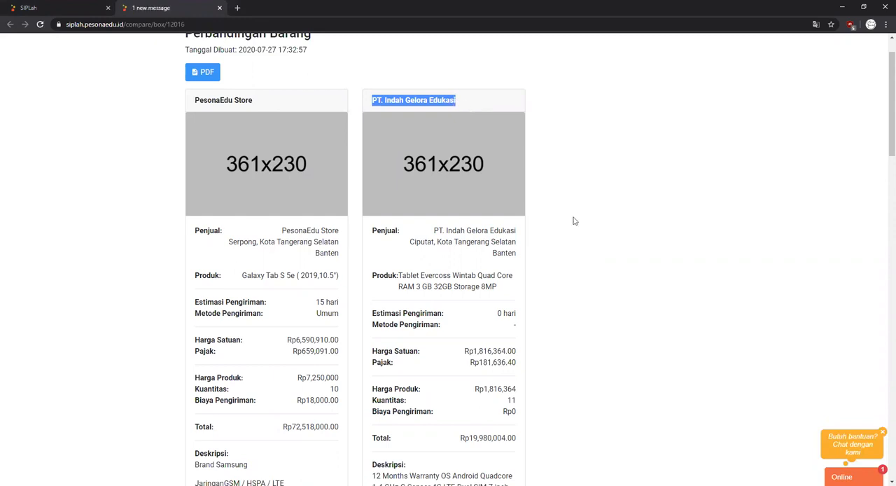
{"action": "scroll", "coordinate": [574, 221], "scroll_direction": "down", "scroll_amount": 1}
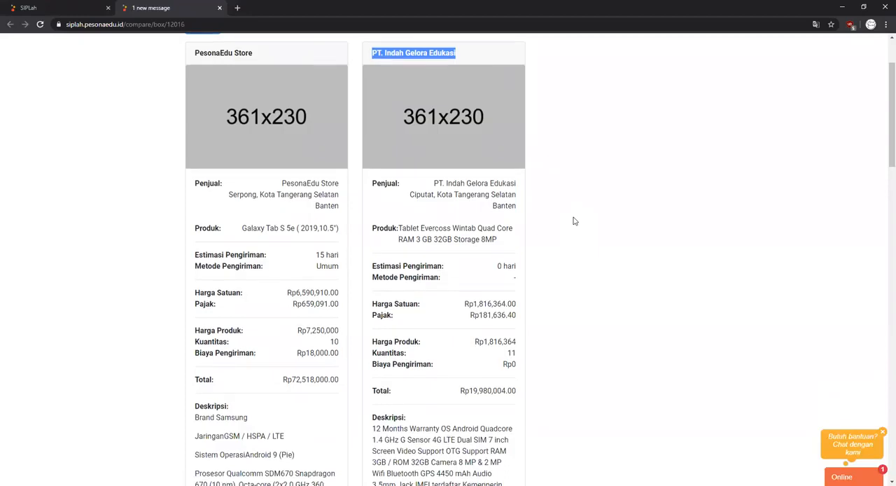
{"action": "scroll", "coordinate": [573, 221], "scroll_direction": "down", "scroll_amount": 1}
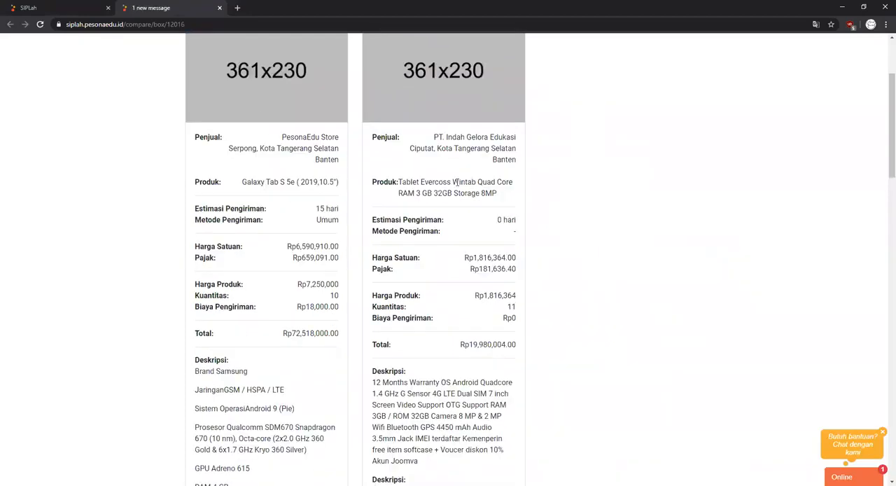
{"action": "scroll", "coordinate": [454, 180], "scroll_direction": "up", "scroll_amount": 3}
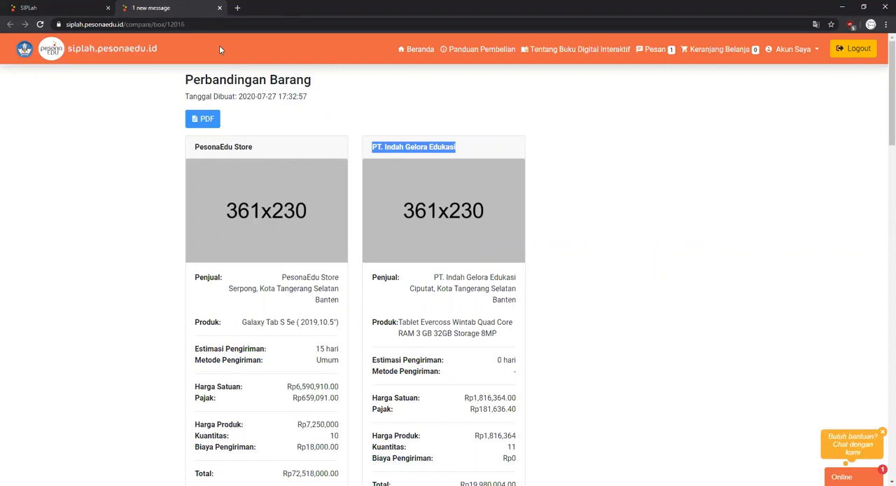
{"action": "left_click", "coordinate": [220, 8]}
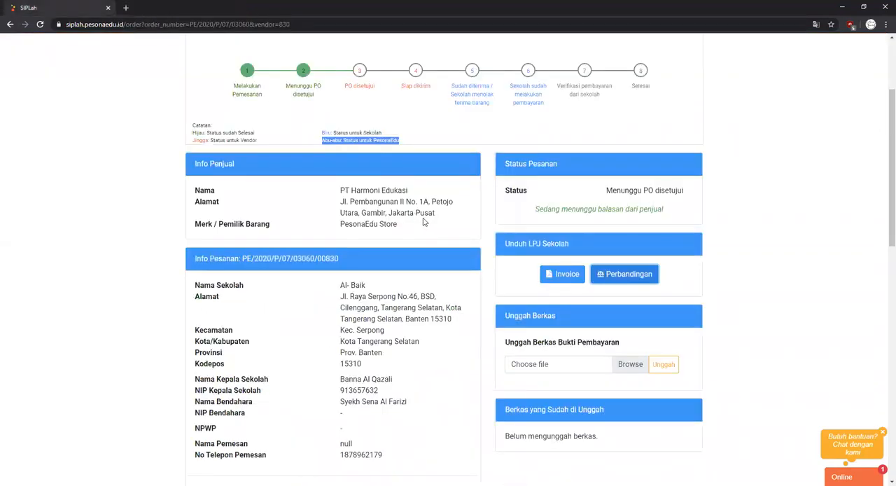
- Review the order page's school information, totals, complaint section, ordered products and status change history
{"action": "scroll", "coordinate": [423, 222], "scroll_direction": "down", "scroll_amount": 3}
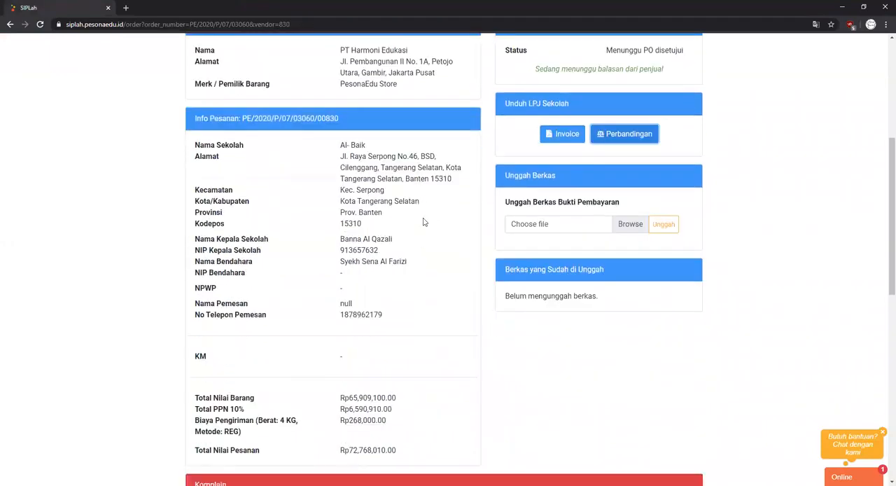
{"action": "scroll", "coordinate": [423, 222], "scroll_direction": "down", "scroll_amount": 2}
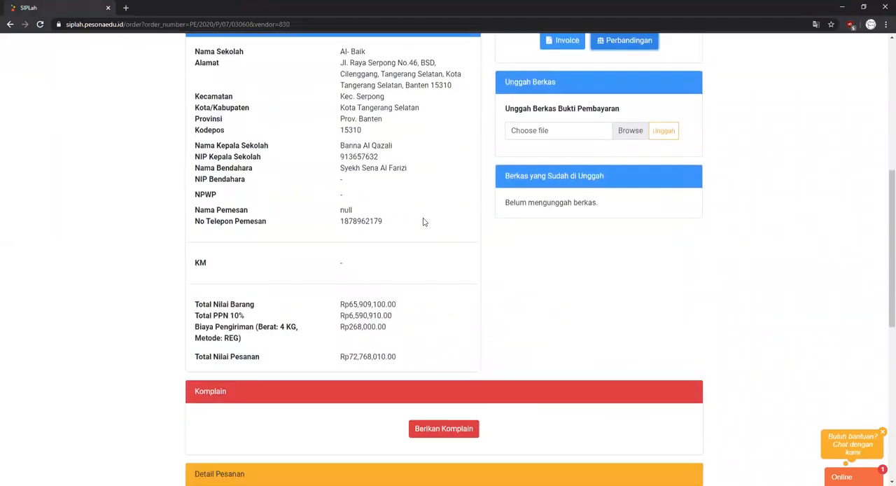
{"action": "scroll", "coordinate": [423, 222], "scroll_direction": "down", "scroll_amount": 4}
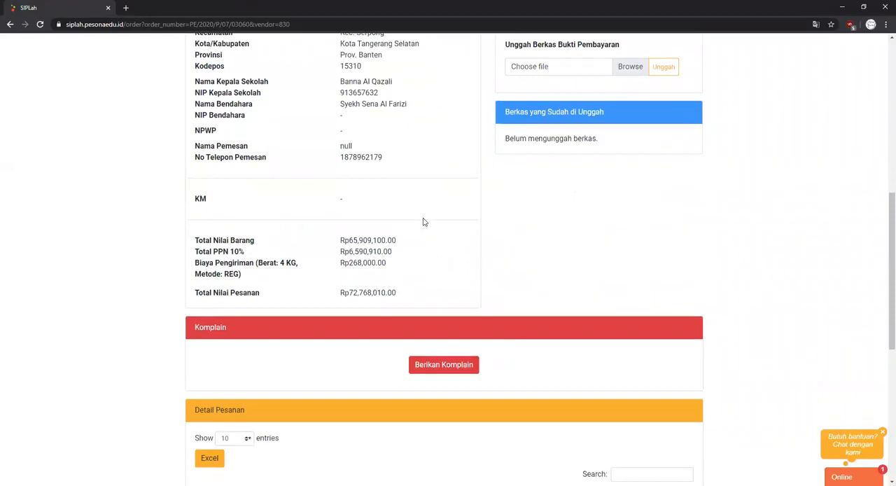
{"action": "scroll", "coordinate": [423, 222], "scroll_direction": "down", "scroll_amount": 5}
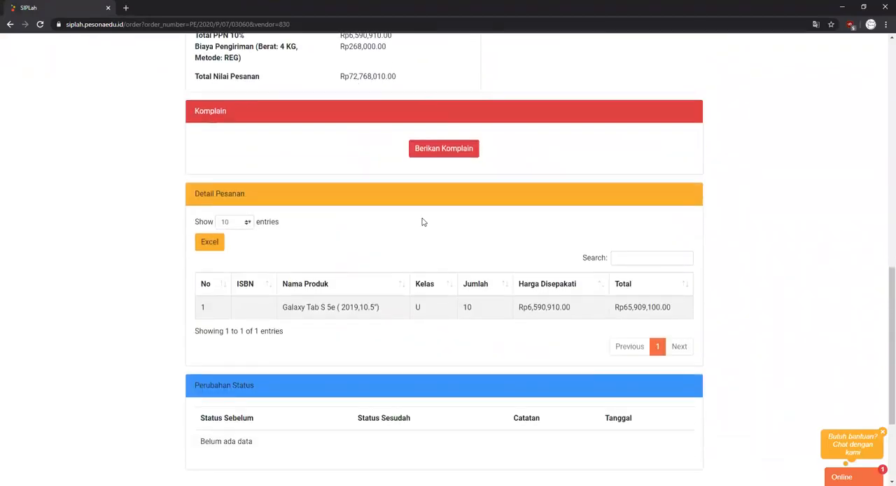
{"action": "scroll", "coordinate": [408, 225], "scroll_direction": "up", "scroll_amount": 1}
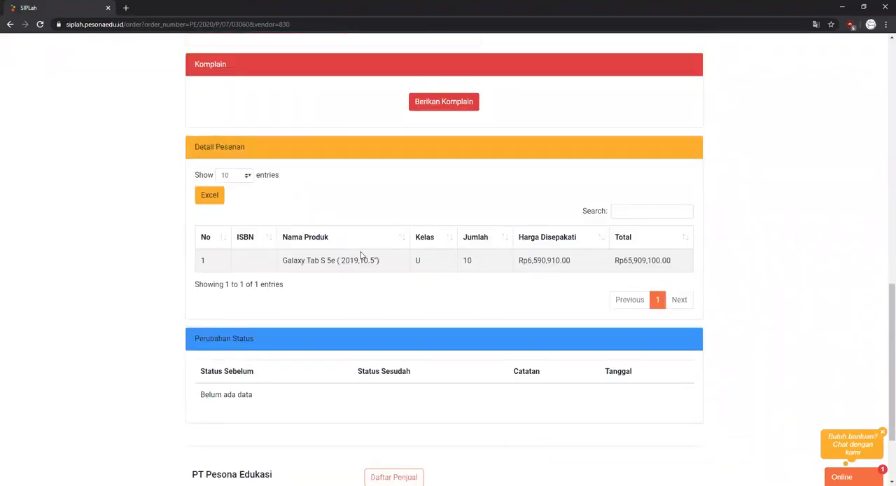
{"action": "scroll", "coordinate": [362, 254], "scroll_direction": "up", "scroll_amount": 9}
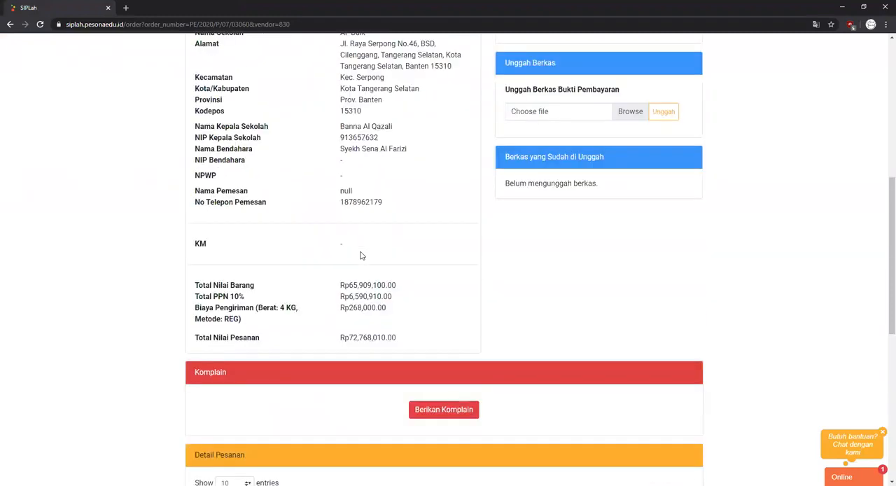
{"action": "scroll", "coordinate": [361, 256], "scroll_direction": "up", "scroll_amount": 8}
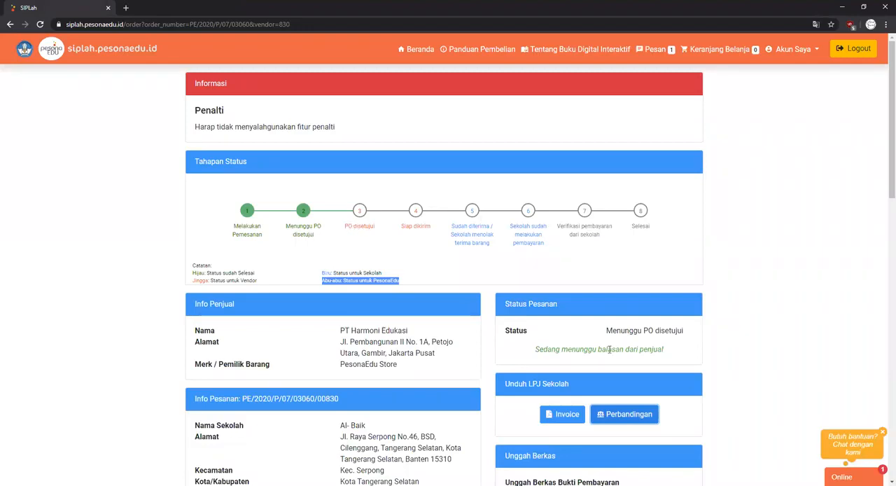
- Reload the order page and check the status stages and the Status Pesanan note for the vendor's progress
{"action": "left_click", "coordinate": [388, 25]}
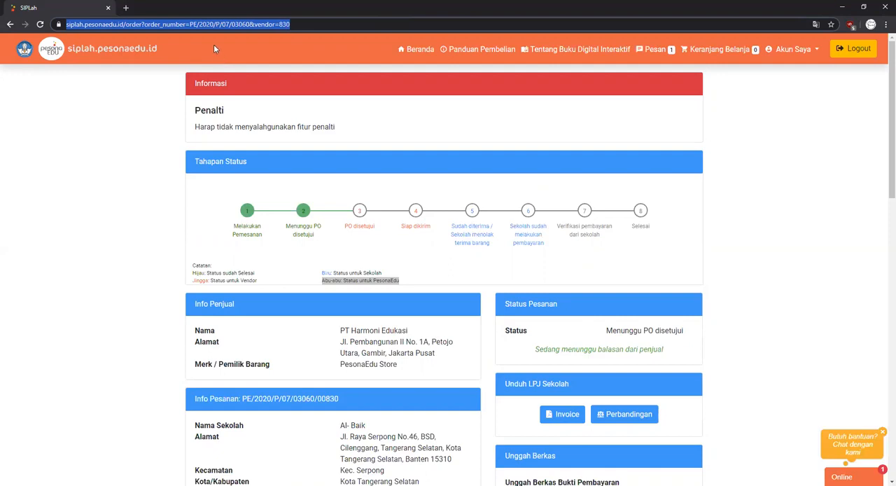
{"action": "key", "text": "Return"}
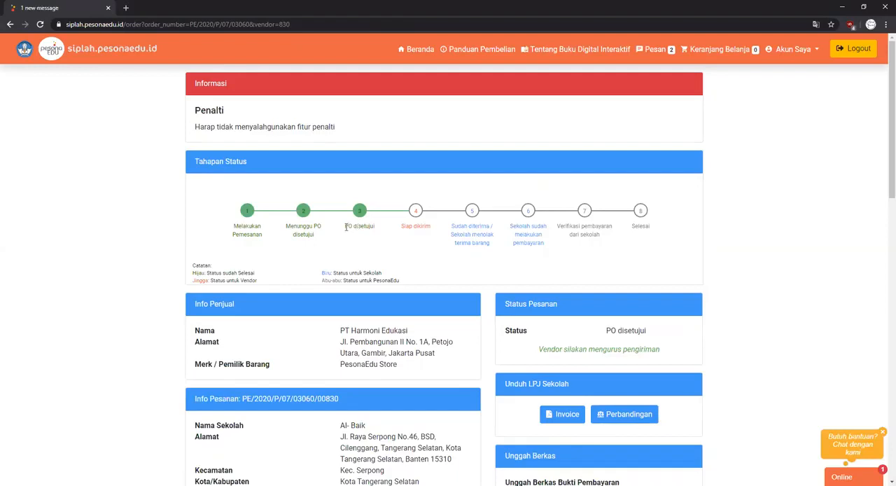
{"action": "left_click_drag", "start_coordinate": [345, 226], "coordinate": [377, 230]}
{"action": "left_click", "coordinate": [381, 244]}
{"action": "left_click_drag", "start_coordinate": [540, 351], "coordinate": [663, 356]}
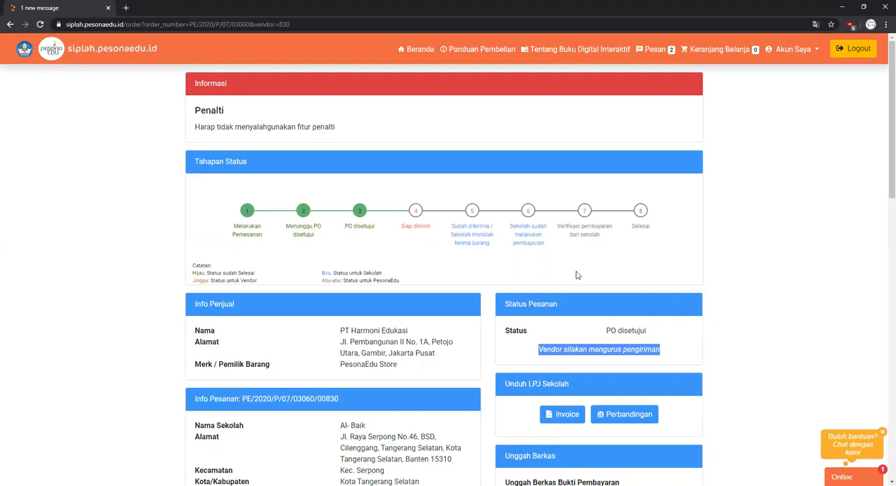
{"action": "left_click_drag", "start_coordinate": [401, 231], "coordinate": [432, 229]}
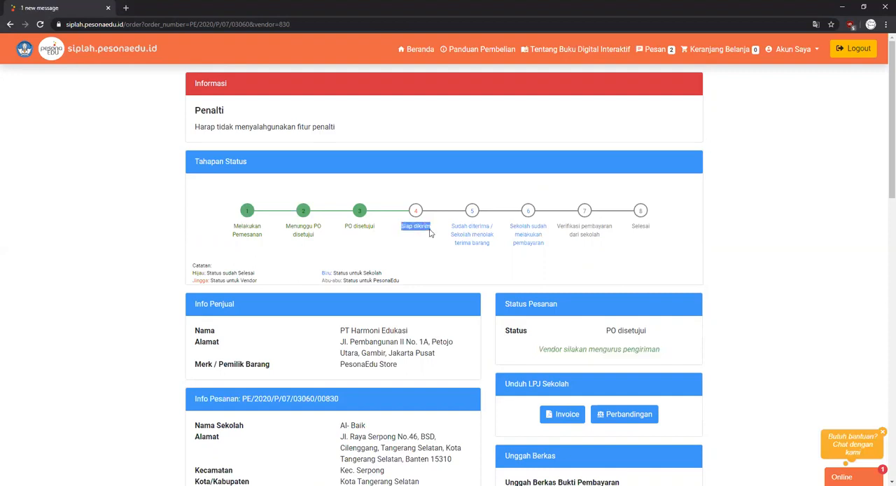
- Reload the order page and change the order status to Sudah diterima with the note "sudah diterima"
{"action": "left_click", "coordinate": [290, 24]}
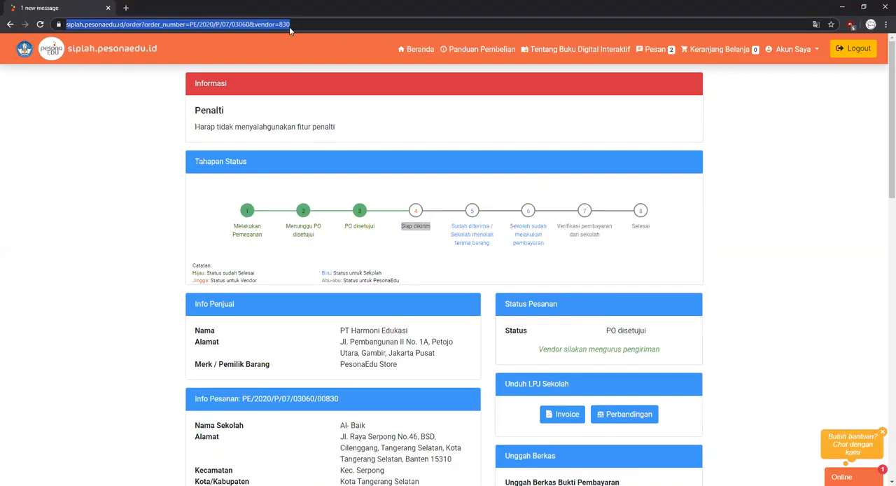
{"action": "key", "text": "Return"}
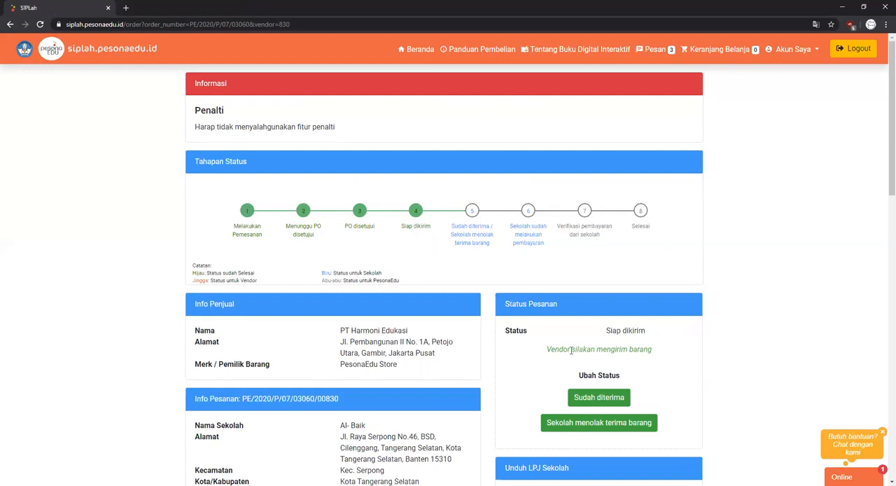
{"action": "left_click", "coordinate": [580, 399]}
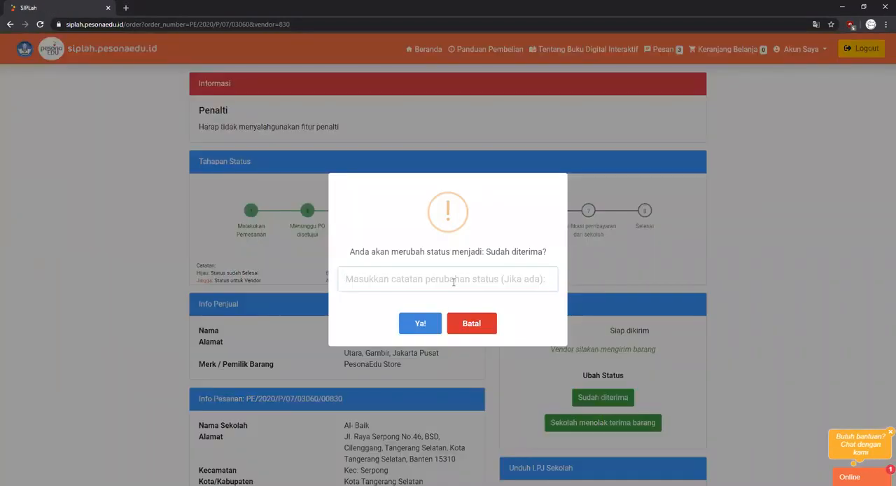
{"action": "type", "text": "sudah"}
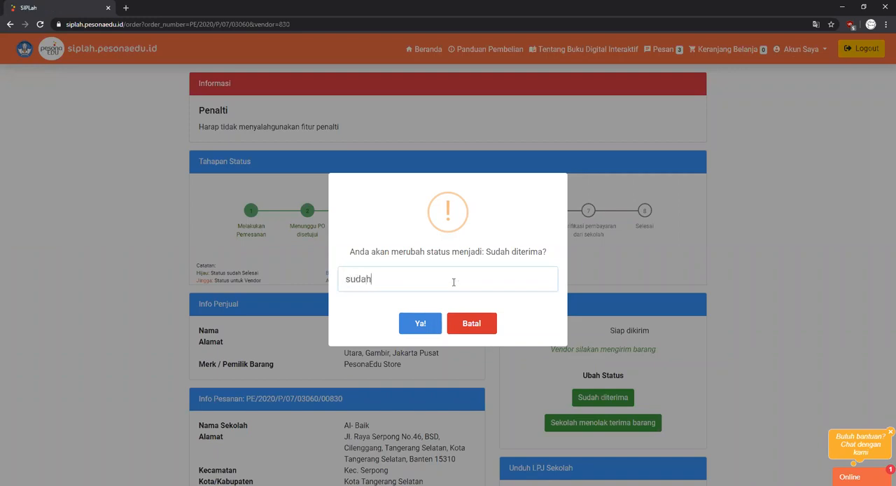
{"action": "type", "text": " r"}
{"action": "key", "text": "BackSpace"}
{"action": "type", "text": "diterima"}
{"action": "left_click", "coordinate": [419, 325]}
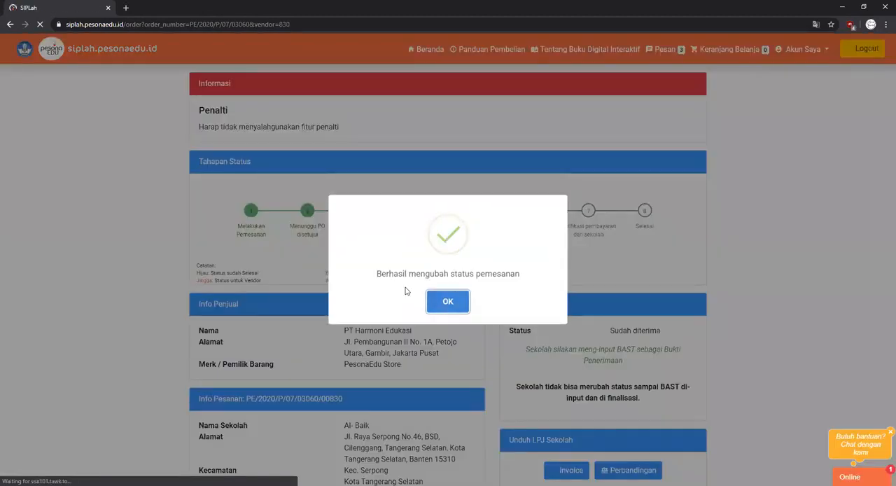
{"action": "left_click", "coordinate": [449, 301]}
- Review the updated status stages and the Status Pesanan notes about entering and finalising the BAST
{"action": "left_click_drag", "start_coordinate": [452, 227], "coordinate": [493, 244]}
{"action": "left_click", "coordinate": [492, 244]}
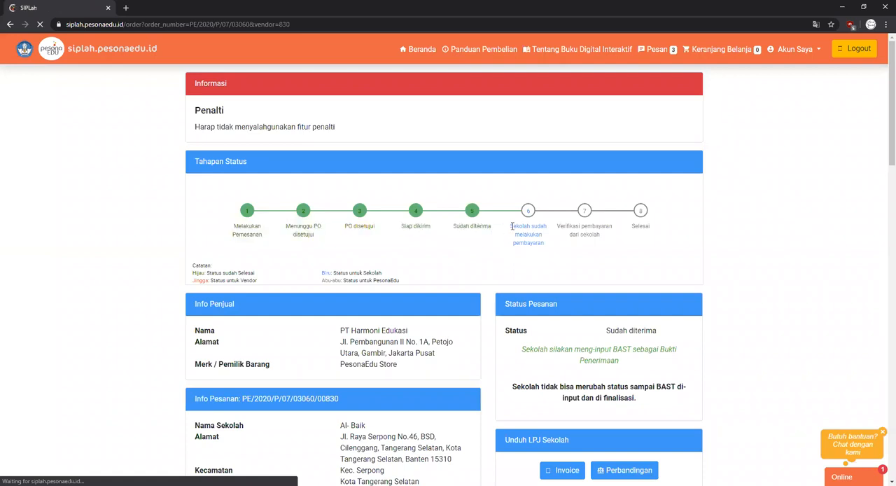
{"action": "left_click_drag", "start_coordinate": [522, 349], "coordinate": [657, 362]}
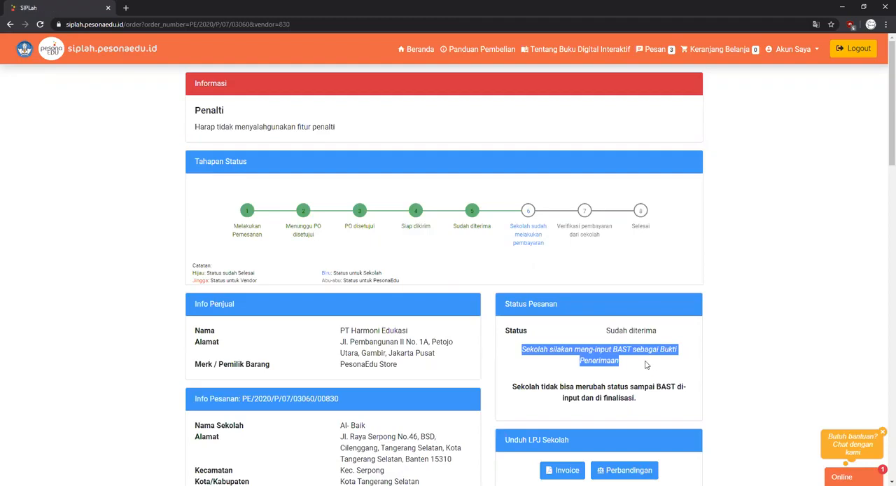
{"action": "left_click", "coordinate": [646, 364]}
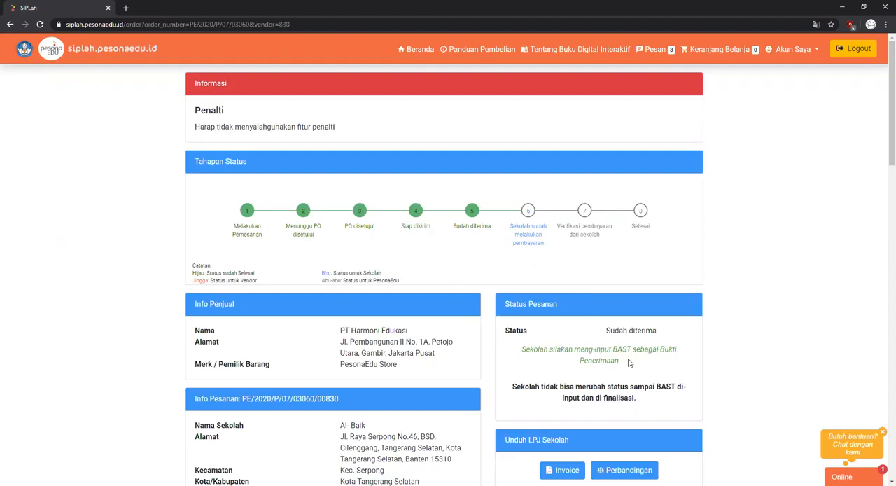
{"action": "scroll", "coordinate": [628, 362], "scroll_direction": "down", "scroll_amount": 1}
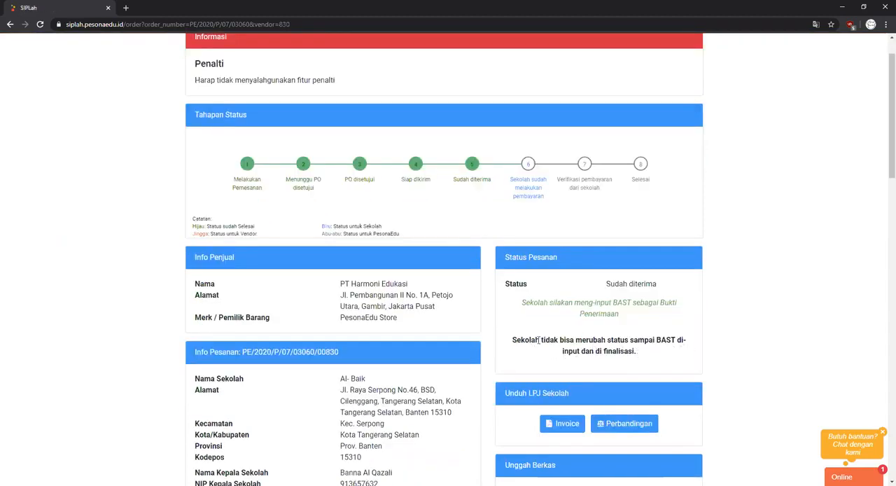
{"action": "left_click_drag", "start_coordinate": [539, 340], "coordinate": [645, 357]}
{"action": "left_click", "coordinate": [647, 370]}
- In the Input BAST section, set the Galaxy Tab S 5e quantity received in good condition to 10
{"action": "scroll", "coordinate": [640, 362], "scroll_direction": "down", "scroll_amount": 7}
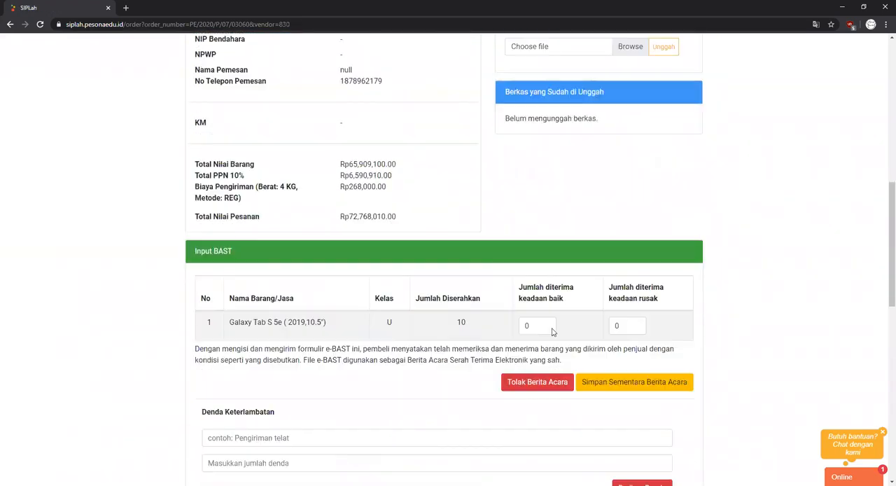
{"action": "left_click_drag", "start_coordinate": [196, 252], "coordinate": [236, 254]}
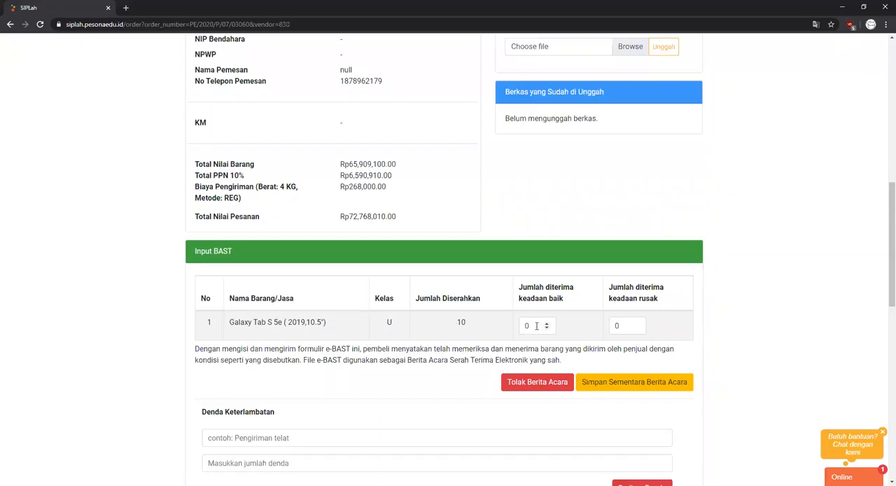
{"action": "left_click_drag", "start_coordinate": [537, 326], "coordinate": [521, 327]}
{"action": "type", "text": "1"}
- Save the Berita Acara temporarily with the note "ya" and dismiss the resulting message
{"action": "left_click", "coordinate": [621, 383]}
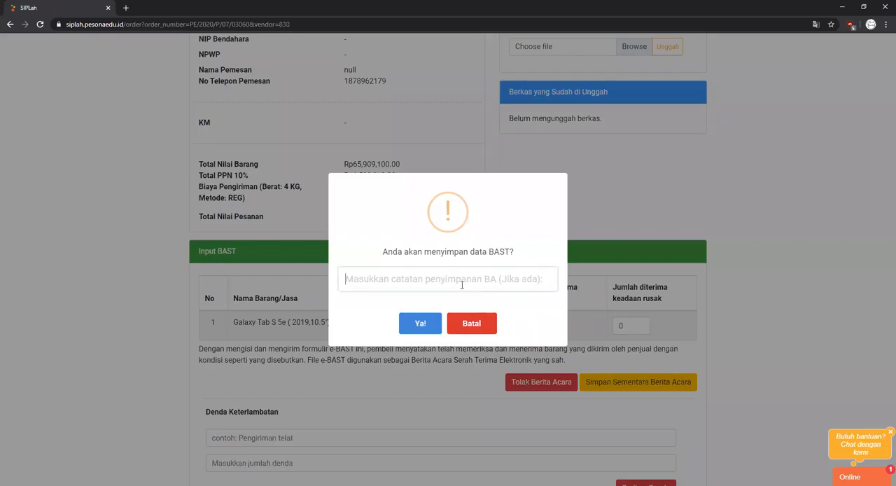
{"action": "type", "text": "ya"}
{"action": "left_click", "coordinate": [415, 328]}
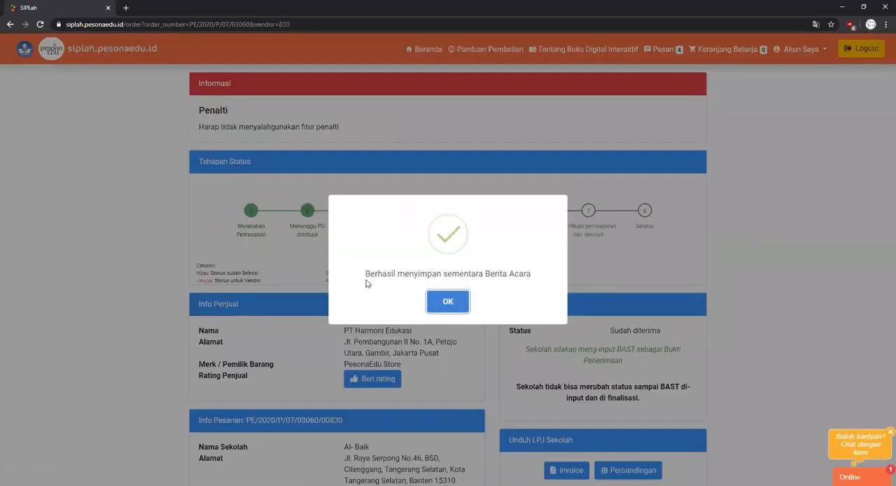
{"action": "left_click_drag", "start_coordinate": [375, 274], "coordinate": [496, 278]}
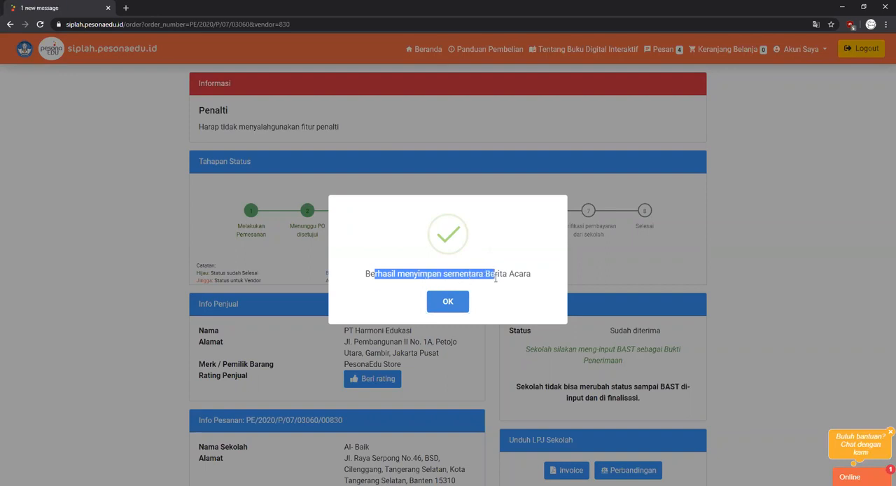
{"action": "left_click", "coordinate": [452, 303]}
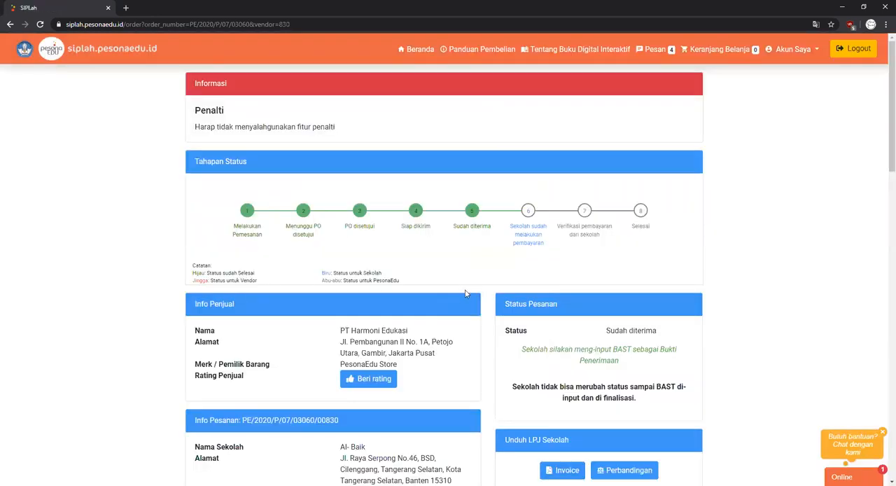
- Finalise the Berita Acara in the Input BAST section, confirming that the entered data becomes the BAST
{"action": "scroll", "coordinate": [478, 291], "scroll_direction": "down", "scroll_amount": 1}
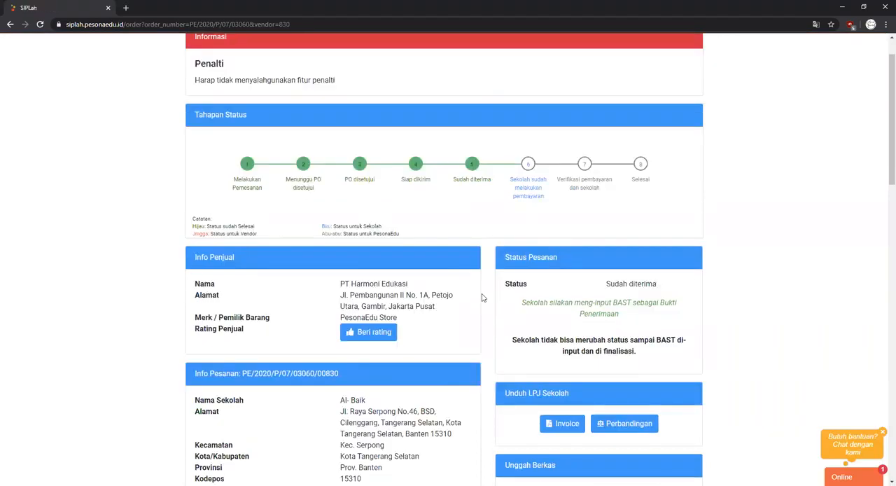
{"action": "scroll", "coordinate": [482, 297], "scroll_direction": "down", "scroll_amount": 6}
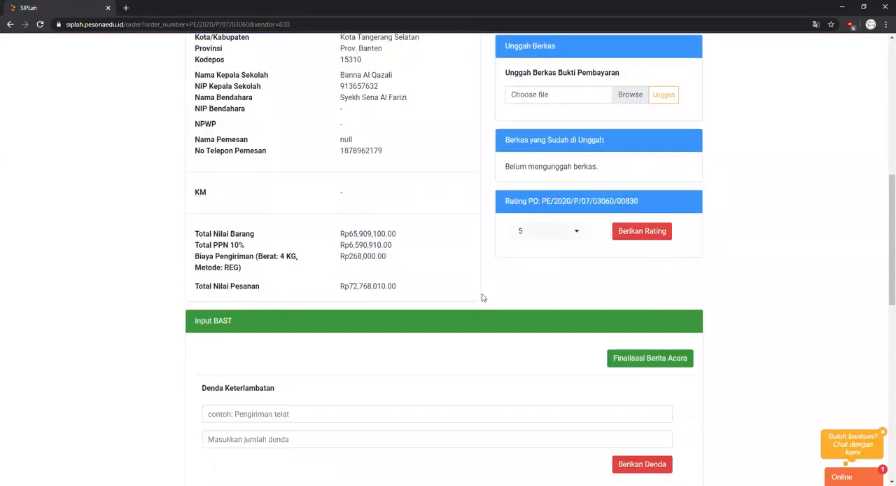
{"action": "scroll", "coordinate": [482, 298], "scroll_direction": "down", "scroll_amount": 1}
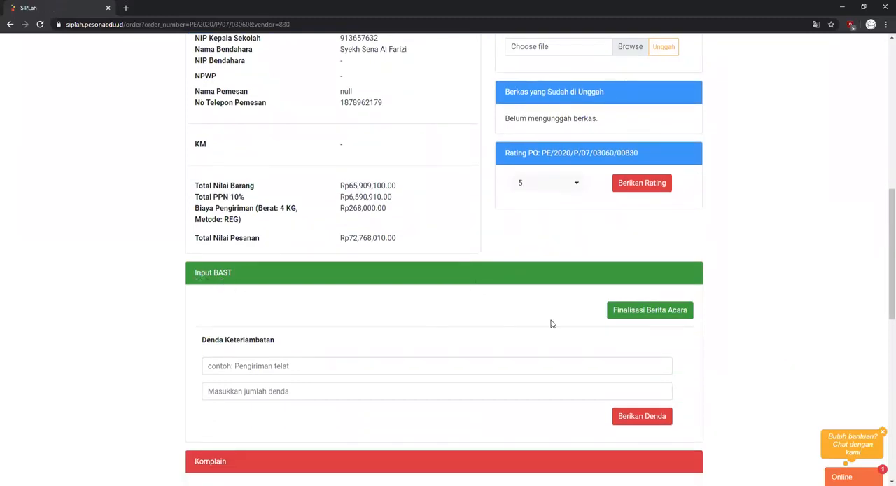
{"action": "left_click", "coordinate": [643, 318]}
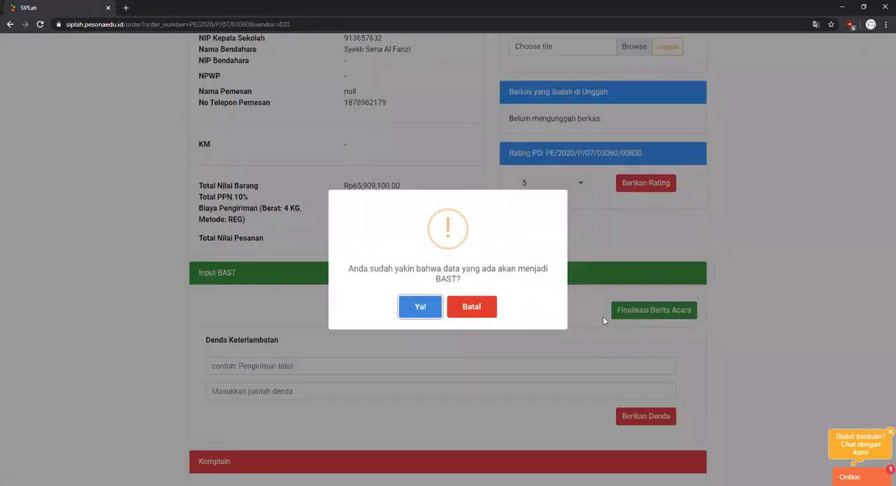
{"action": "left_click_drag", "start_coordinate": [346, 272], "coordinate": [519, 288]}
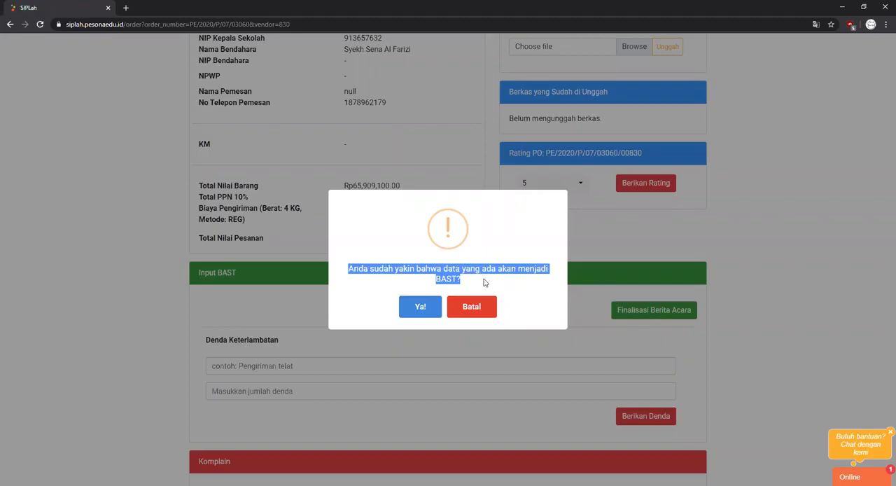
{"action": "left_click", "coordinate": [422, 308]}
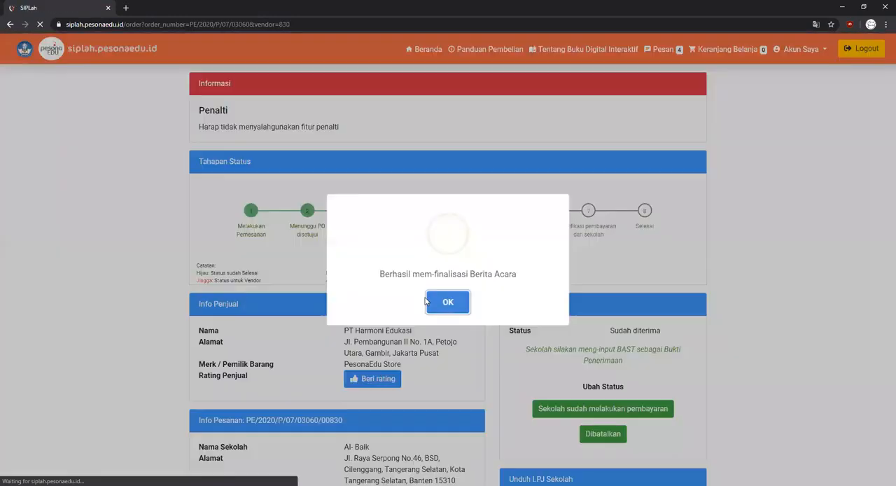
{"action": "left_click_drag", "start_coordinate": [381, 274], "coordinate": [508, 292]}
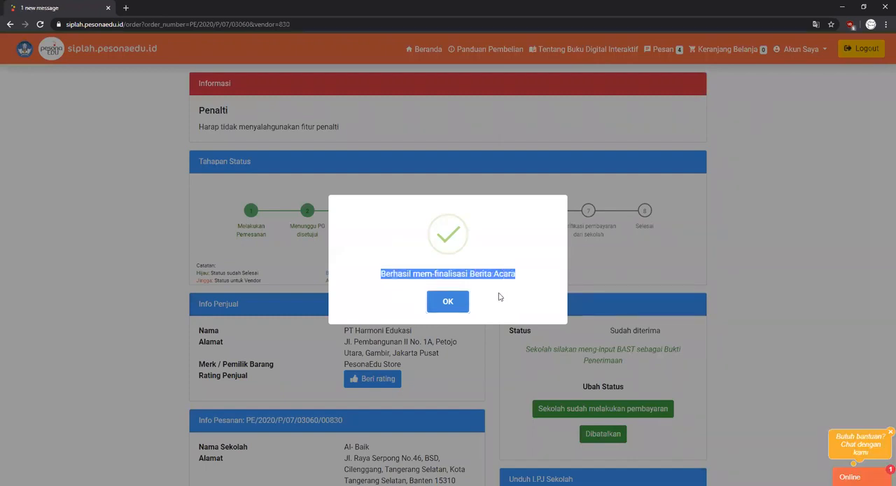
{"action": "left_click", "coordinate": [458, 302]}
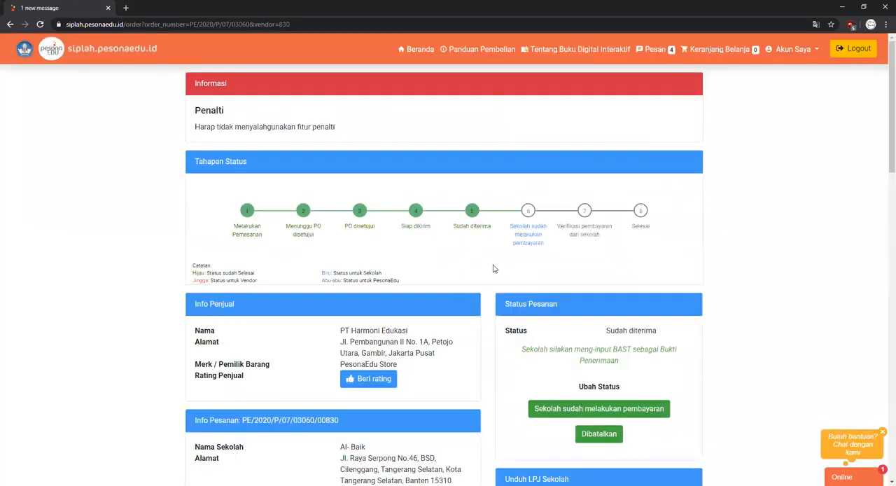
- View the order's BAST Elektronik PDF enlarged and read through its parties, item table and footer
{"action": "scroll", "coordinate": [494, 269], "scroll_direction": "down", "scroll_amount": 1}
{"action": "scroll", "coordinate": [493, 269], "scroll_direction": "down", "scroll_amount": 1}
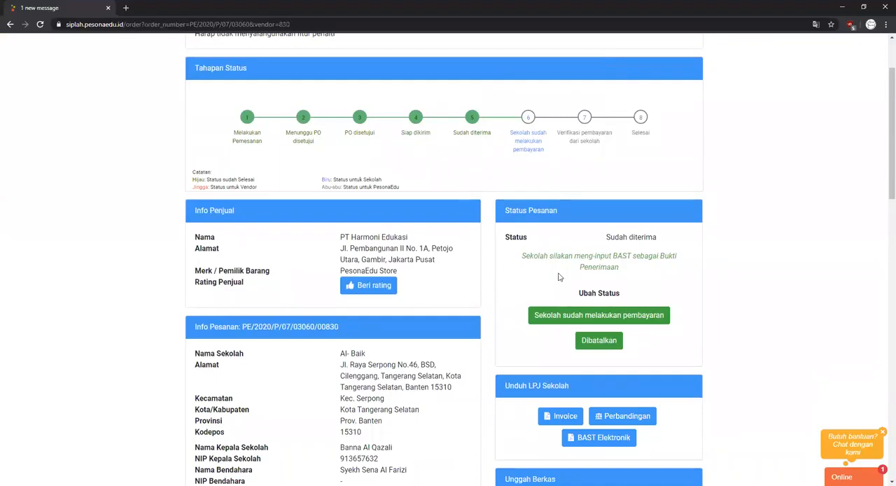
{"action": "left_click", "coordinate": [599, 439]}
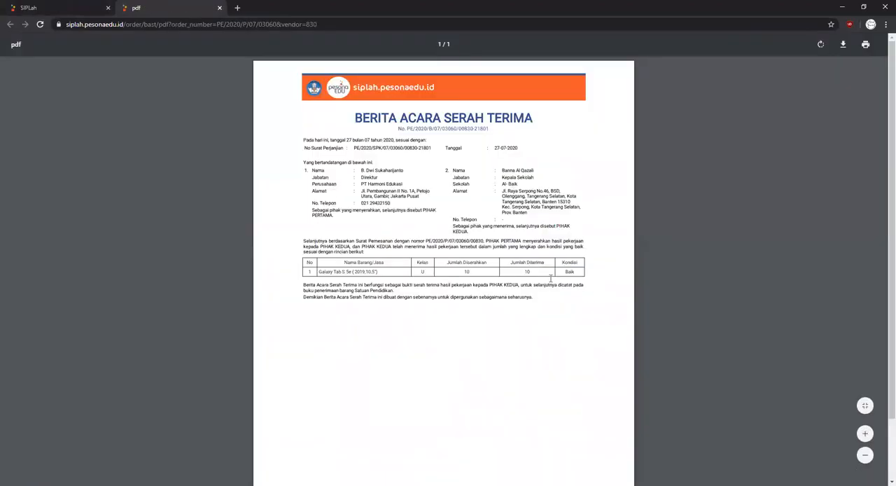
{"action": "left_click", "coordinate": [864, 434]}
{"action": "left_click", "coordinate": [864, 435]}
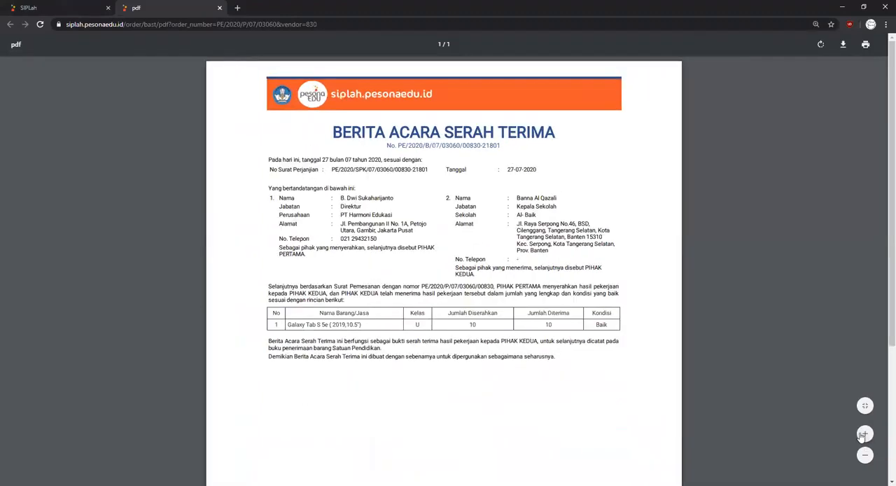
{"action": "left_click", "coordinate": [863, 434]}
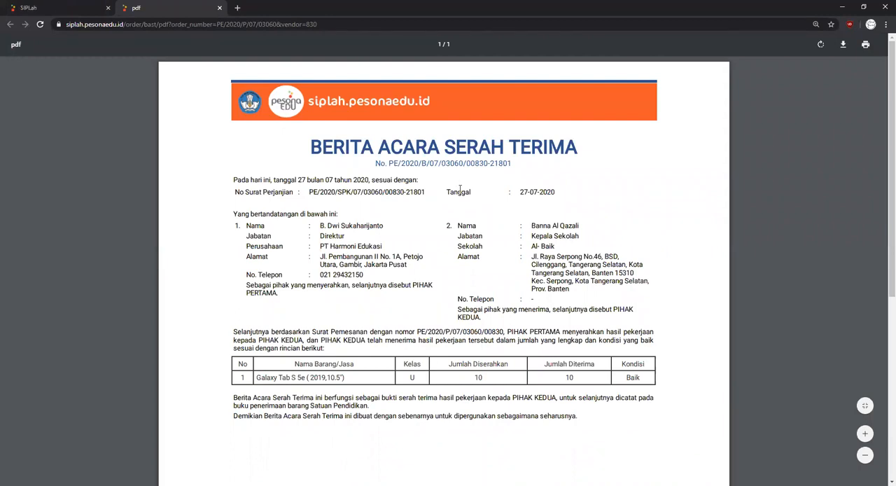
{"action": "scroll", "coordinate": [459, 188], "scroll_direction": "down", "scroll_amount": 1}
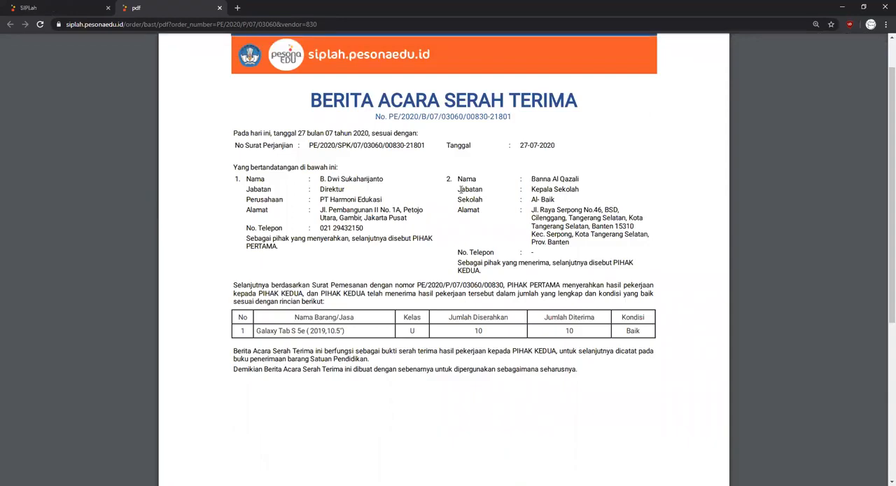
{"action": "scroll", "coordinate": [461, 189], "scroll_direction": "down", "scroll_amount": 1}
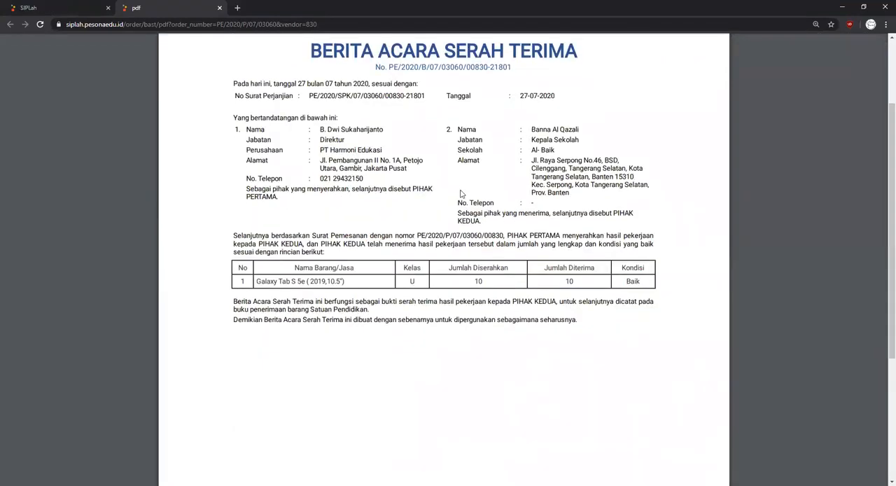
{"action": "scroll", "coordinate": [461, 194], "scroll_direction": "down", "scroll_amount": 4}
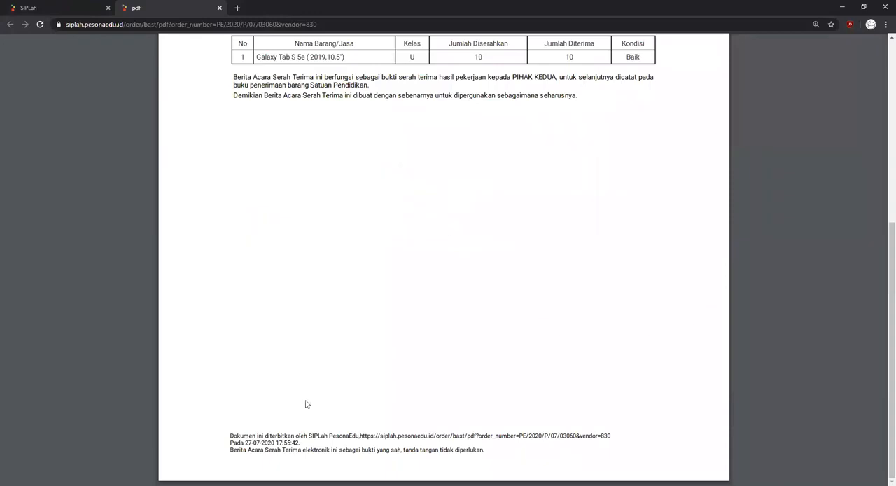
{"action": "left_click_drag", "start_coordinate": [306, 404], "coordinate": [471, 446]}
{"action": "left_click", "coordinate": [488, 445]}
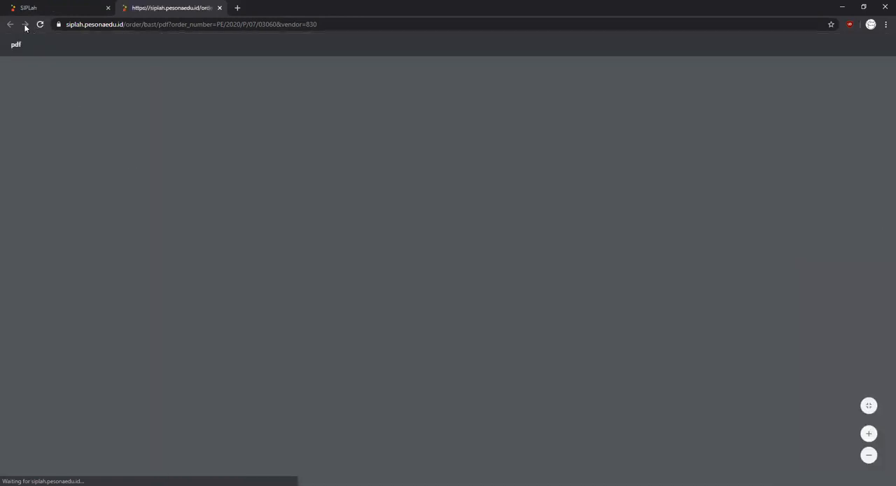
- Reload the BAST PDF, enlarge it again and highlight the footer statement about the electronic document's validity and signature
{"action": "scroll", "coordinate": [458, 321], "scroll_direction": "down", "scroll_amount": 2}
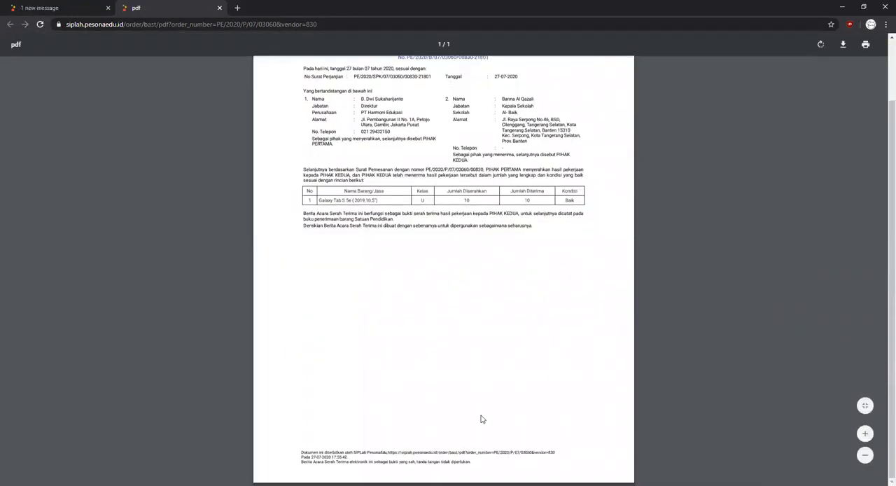
{"action": "left_click", "coordinate": [858, 433]}
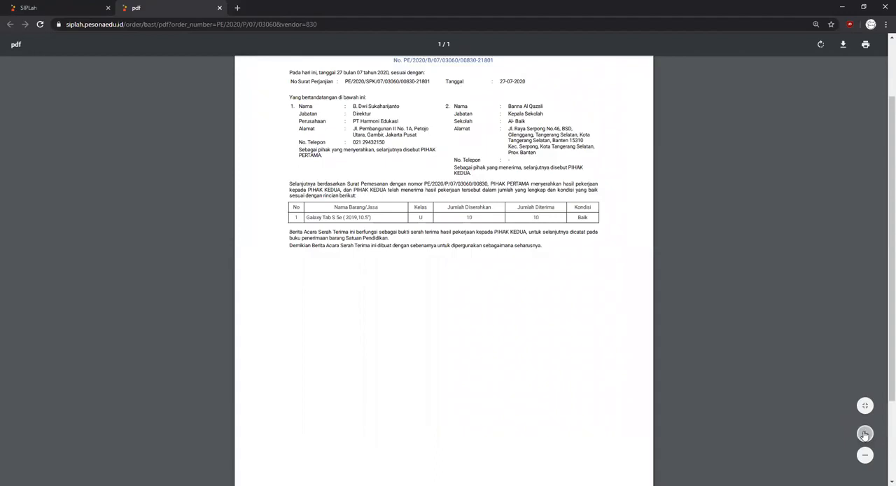
{"action": "left_click", "coordinate": [857, 433]}
{"action": "left_click", "coordinate": [857, 433]}
{"action": "scroll", "coordinate": [765, 376], "scroll_direction": "down", "scroll_amount": 5}
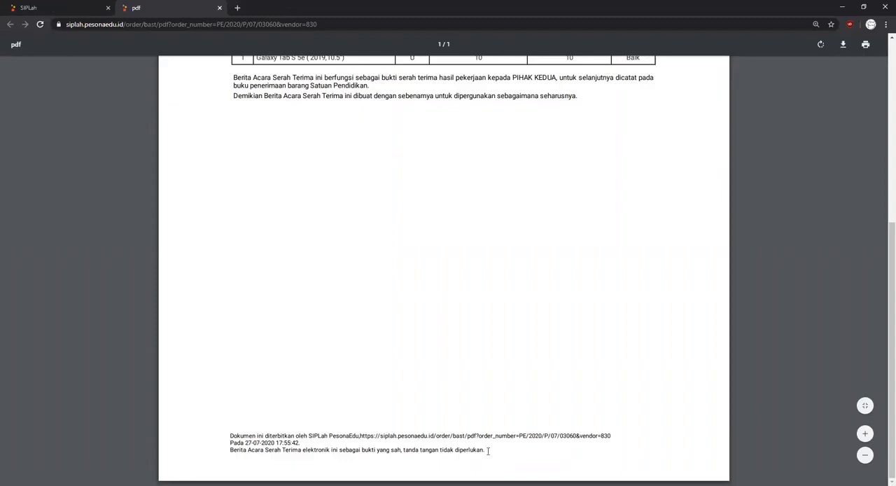
{"action": "left_click_drag", "start_coordinate": [488, 451], "coordinate": [231, 451]}
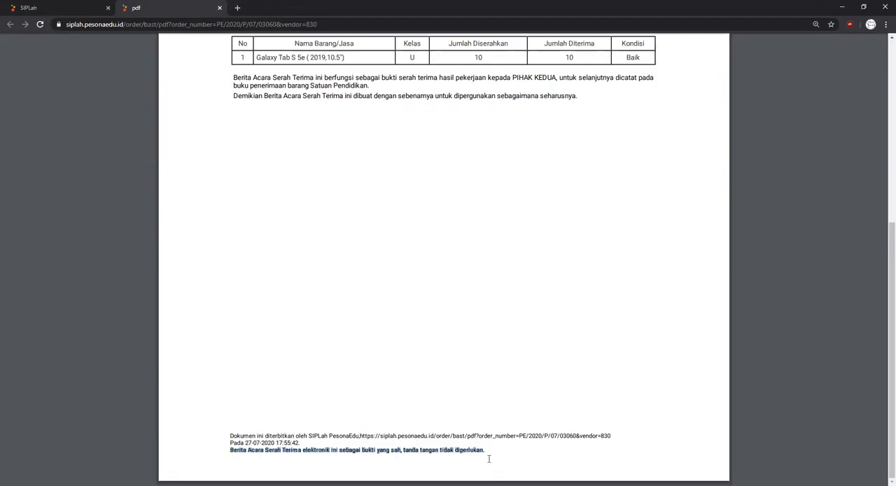
- Close the BAST PDF and change the order status to Sekolah sudah melakukan pembayaran with the note "sudah melalui Bank BCA"
{"action": "left_click", "coordinate": [544, 372]}
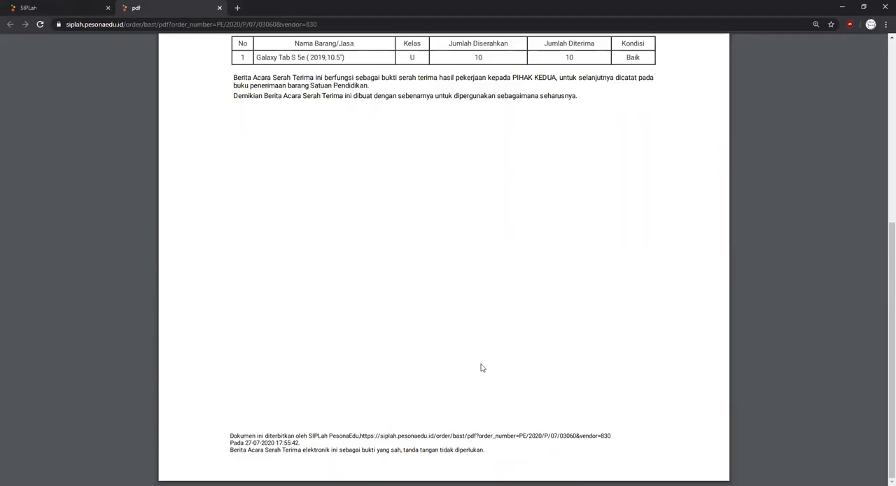
{"action": "left_click", "coordinate": [222, 12]}
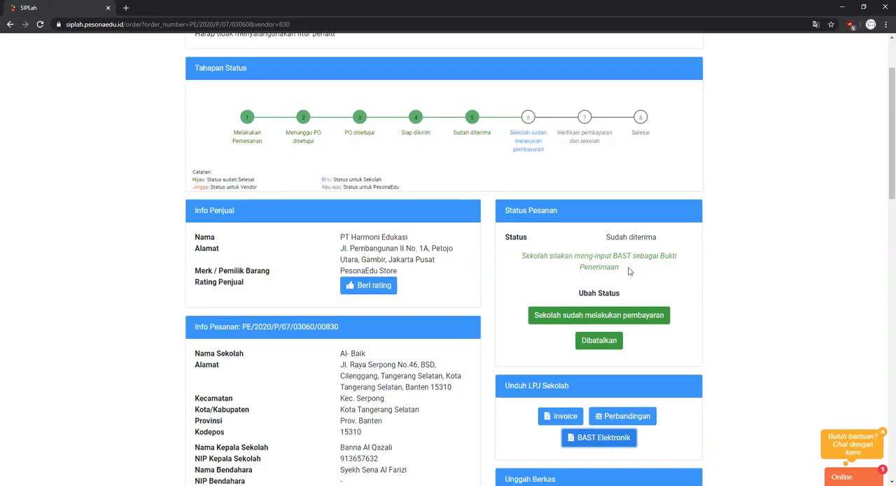
{"action": "left_click", "coordinate": [594, 317]}
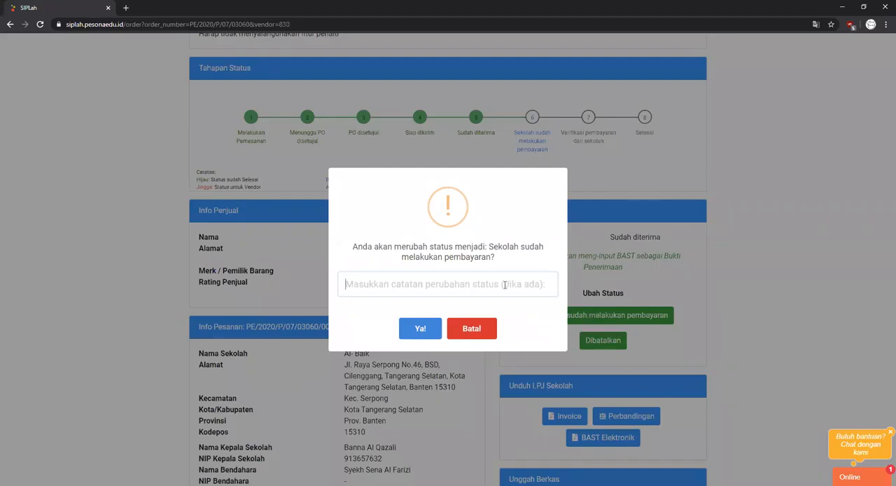
{"action": "type", "text": "sudah melalu"}
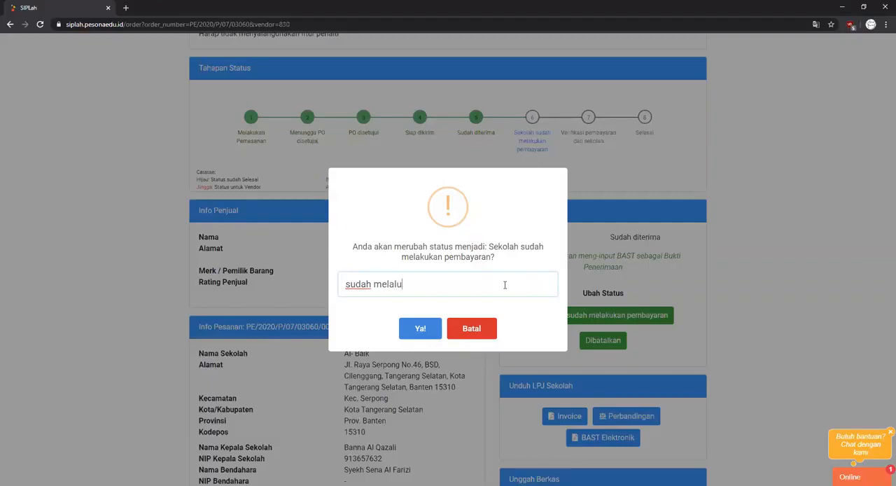
{"action": "type", "text": "i Bank BCA"}
{"action": "left_click", "coordinate": [420, 331]}
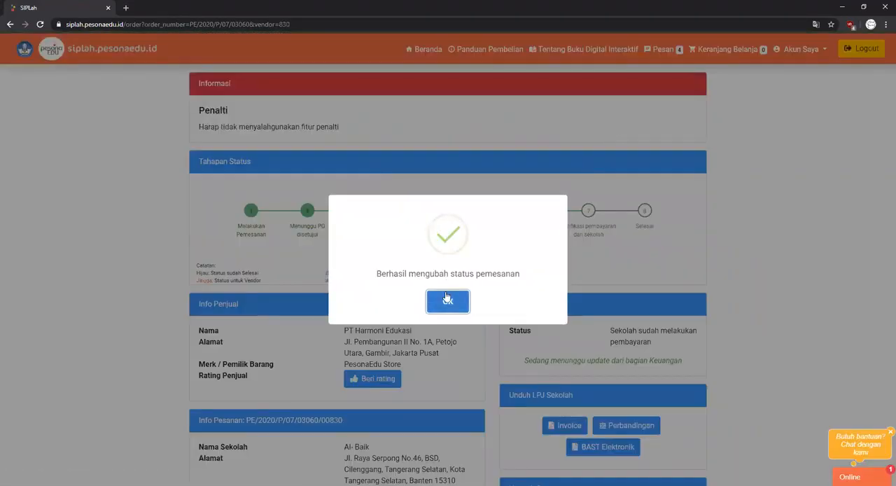
{"action": "left_click", "coordinate": [448, 300]}
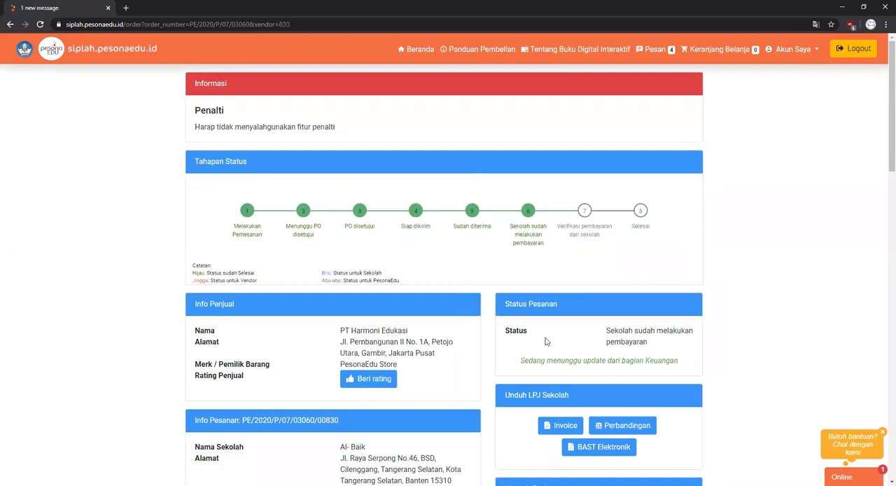
- Highlight the green note in Status Pesanan and the Unggah Berkas Bukti Pembayaran heading to examine the payment-proof upload area
{"action": "left_click_drag", "start_coordinate": [521, 359], "coordinate": [679, 369]}
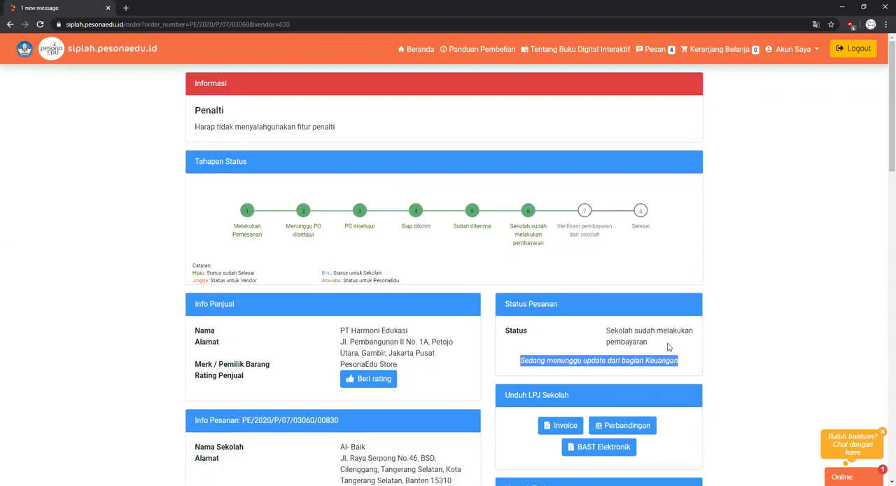
{"action": "left_click", "coordinate": [603, 353]}
{"action": "scroll", "coordinate": [606, 350], "scroll_direction": "down", "scroll_amount": 2}
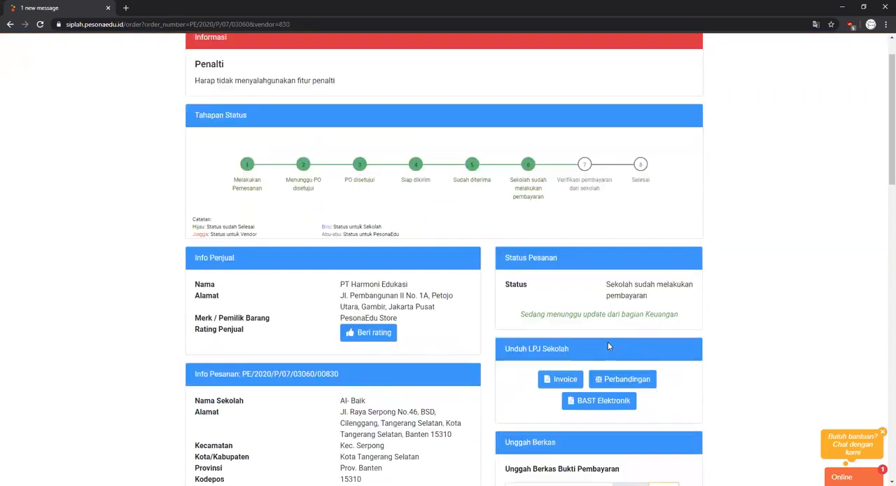
{"action": "scroll", "coordinate": [613, 362], "scroll_direction": "down", "scroll_amount": 1}
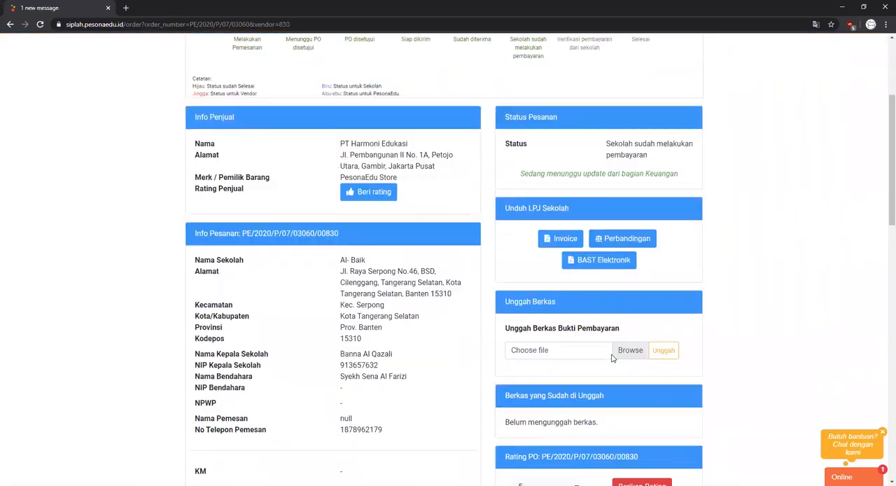
{"action": "left_click_drag", "start_coordinate": [506, 328], "coordinate": [630, 333]}
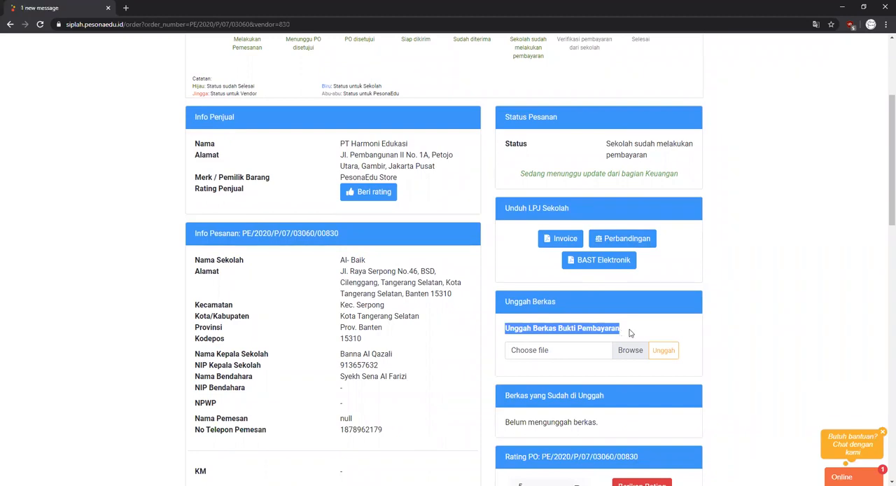
{"action": "left_click", "coordinate": [629, 332]}
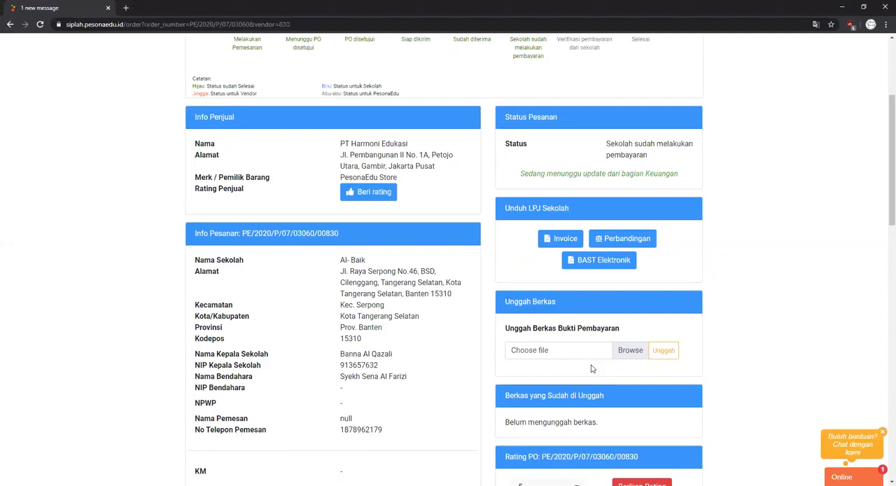
- Highlight the note under Status Pesanan again and examine the remaining stages in the Tahapan Status timeline
{"action": "scroll", "coordinate": [591, 368], "scroll_direction": "up", "scroll_amount": 1}
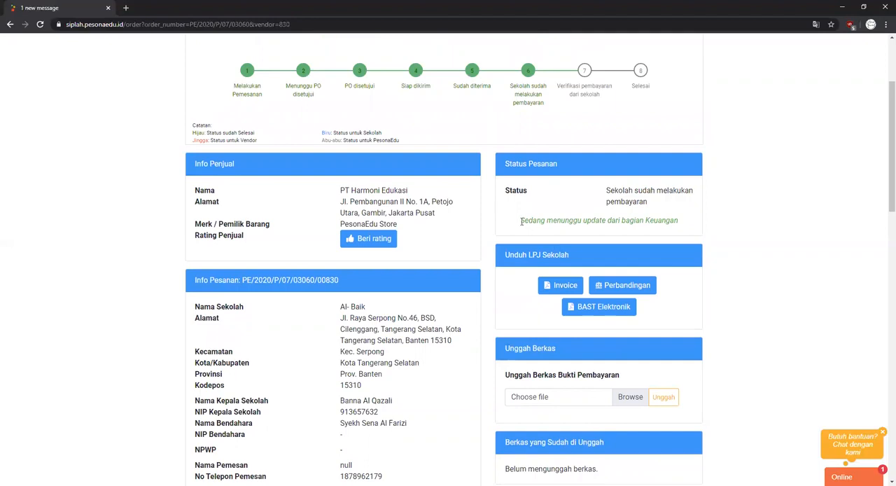
{"action": "left_click_drag", "start_coordinate": [522, 221], "coordinate": [678, 226]}
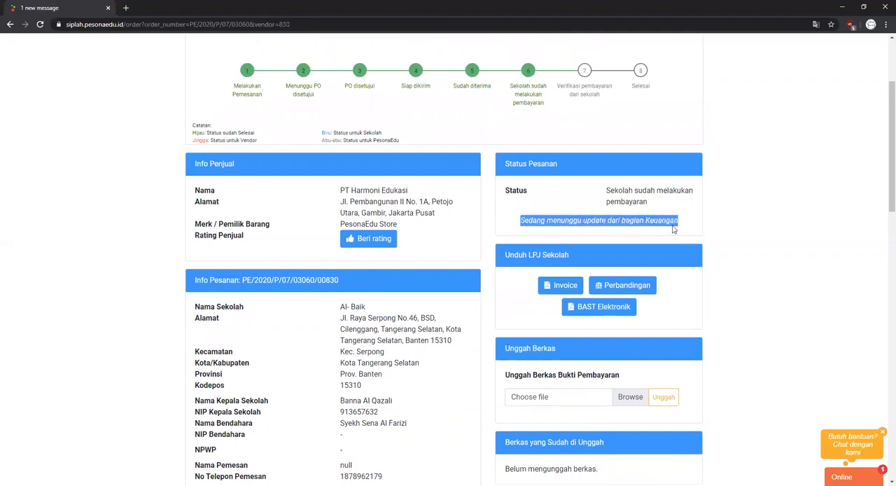
{"action": "left_click", "coordinate": [648, 199]}
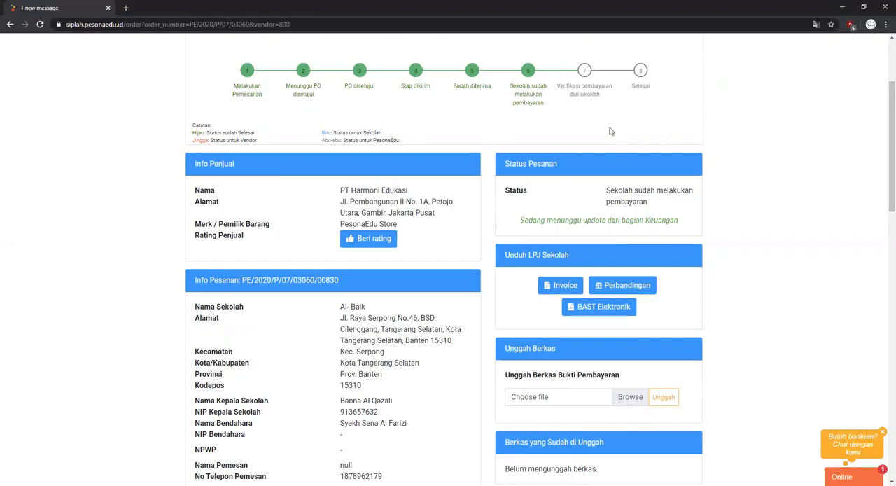
{"action": "scroll", "coordinate": [610, 131], "scroll_direction": "up", "scroll_amount": 1}
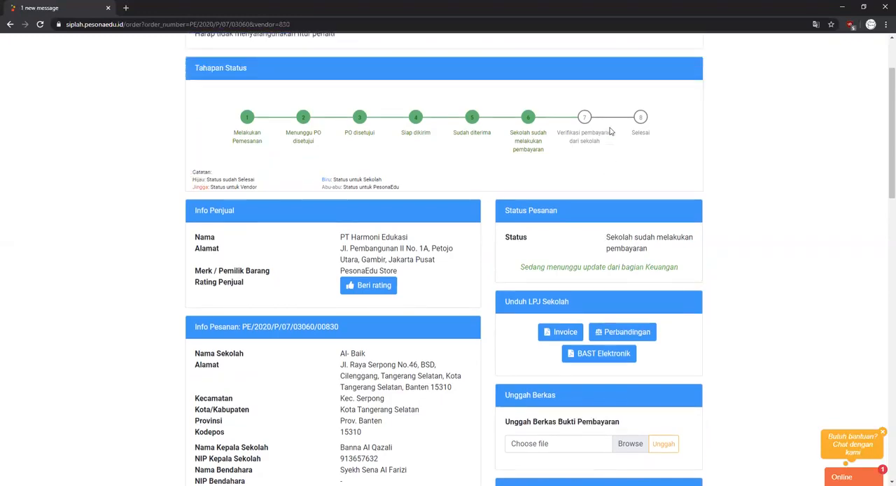
{"action": "scroll", "coordinate": [610, 131], "scroll_direction": "down", "scroll_amount": 1}
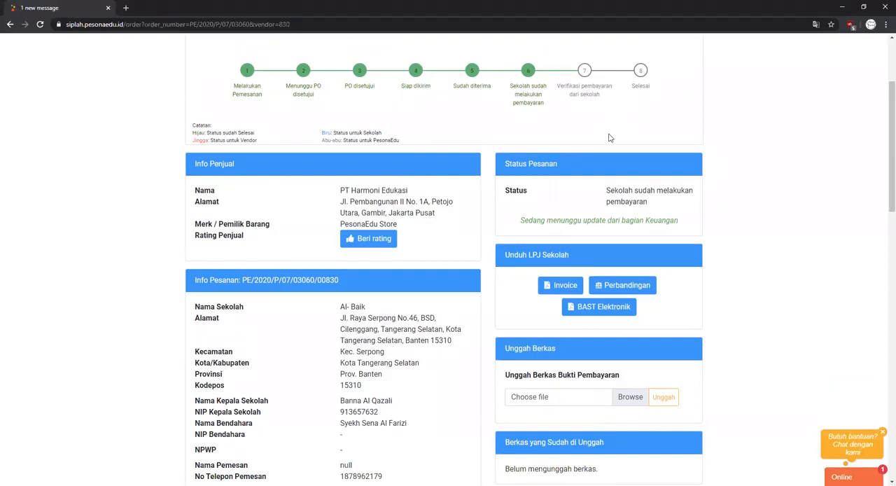
- Try a rating of 2 in the order's Rating PO section and set it back to 5 without submitting
{"action": "scroll", "coordinate": [610, 138], "scroll_direction": "down", "scroll_amount": 2}
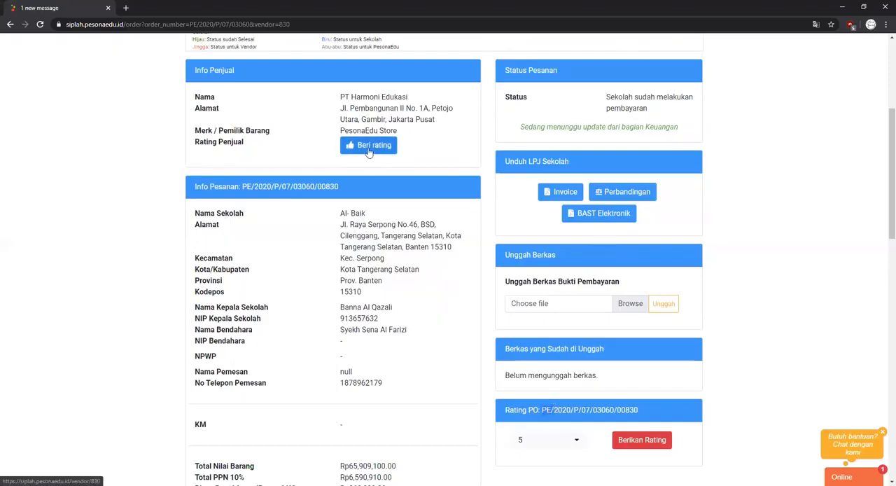
{"action": "left_click", "coordinate": [581, 447]}
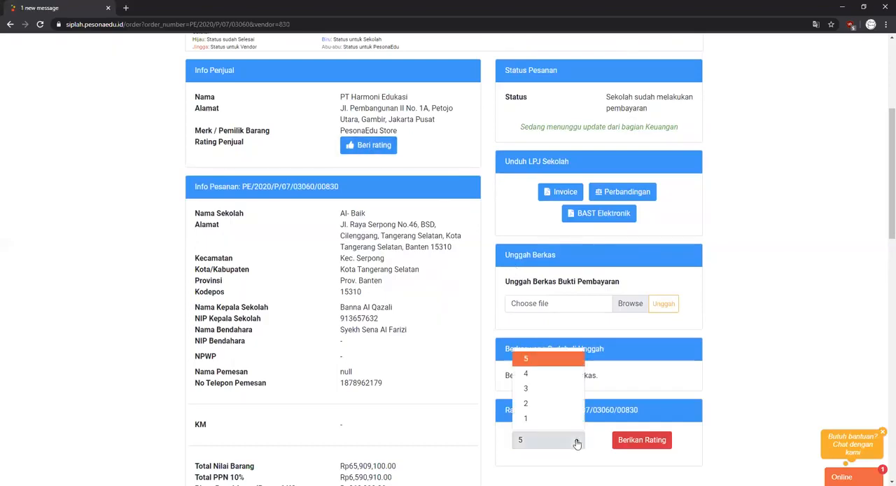
{"action": "left_click", "coordinate": [553, 404]}
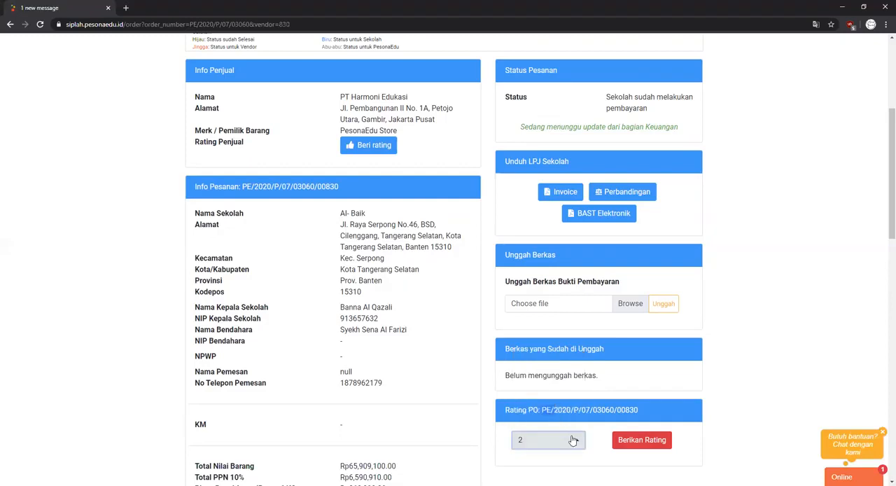
{"action": "left_click", "coordinate": [571, 440]}
{"action": "left_click", "coordinate": [540, 366]}
- Open the seller's rating page, try a rating of 4 and set it back to 5 without submitting
{"action": "left_click", "coordinate": [379, 153]}
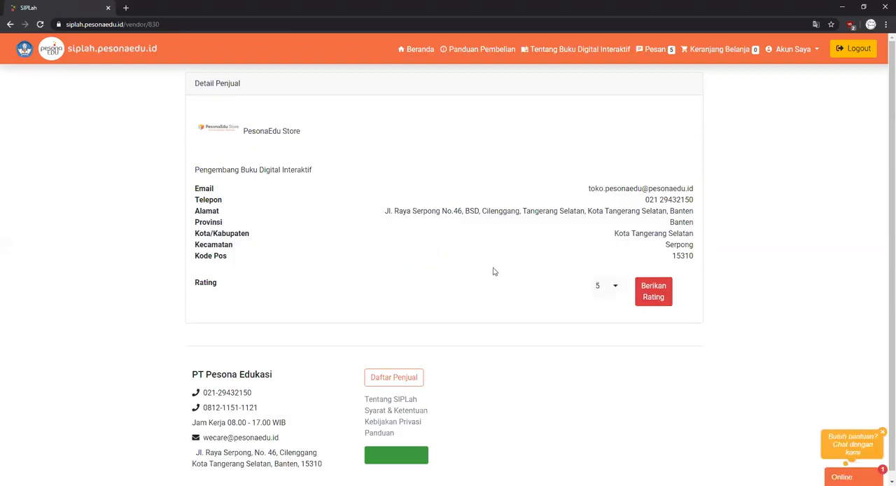
{"action": "left_click", "coordinate": [614, 287]}
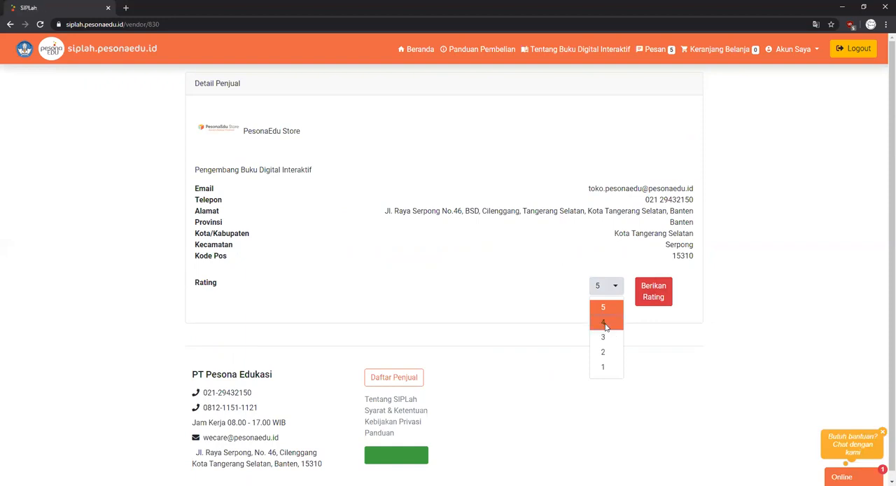
{"action": "left_click", "coordinate": [604, 323]}
{"action": "left_click", "coordinate": [610, 287]}
{"action": "left_click", "coordinate": [604, 309]}
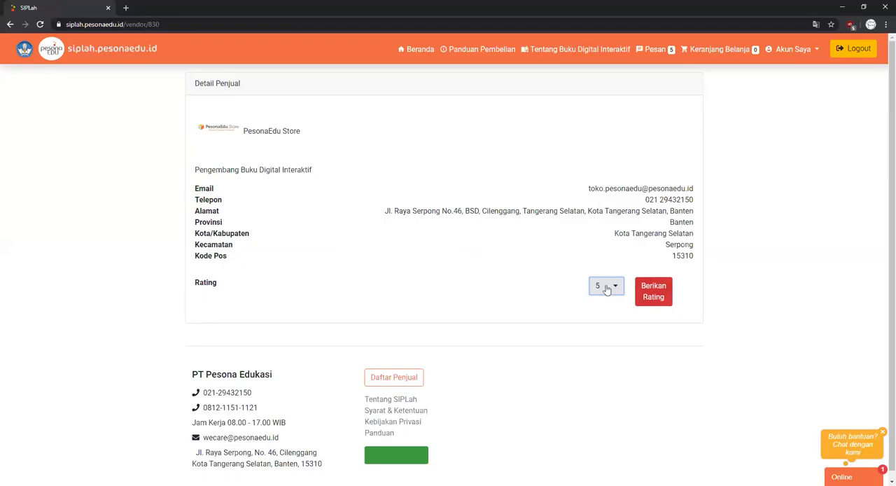
- Return to the order page, dismiss the status message and review the order's status timeline
{"action": "left_click", "coordinate": [11, 27]}
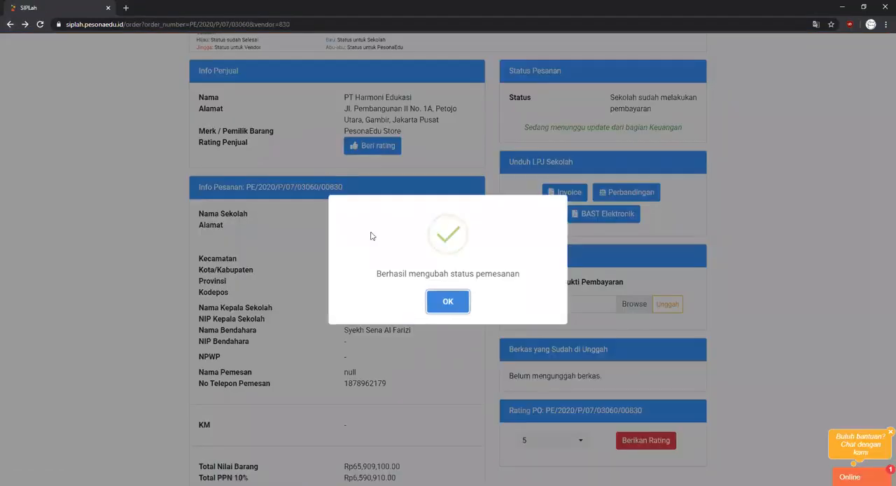
{"action": "left_click", "coordinate": [442, 302]}
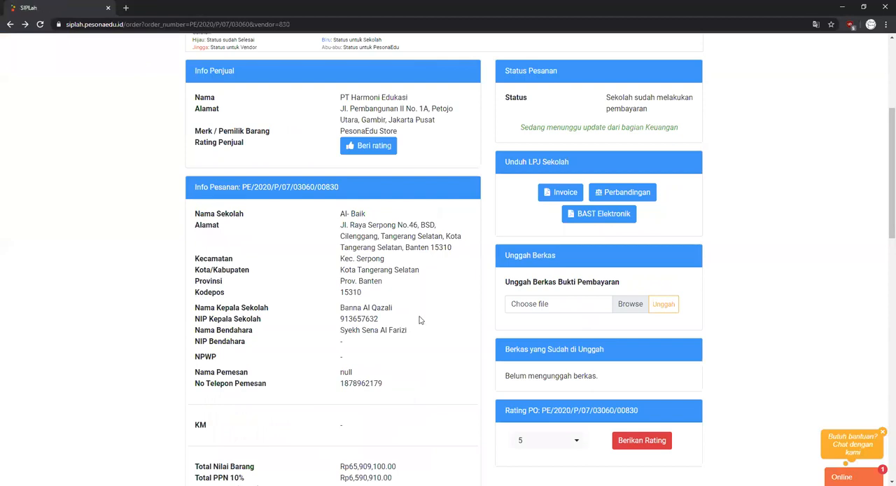
{"action": "scroll", "coordinate": [423, 317], "scroll_direction": "up", "scroll_amount": 1}
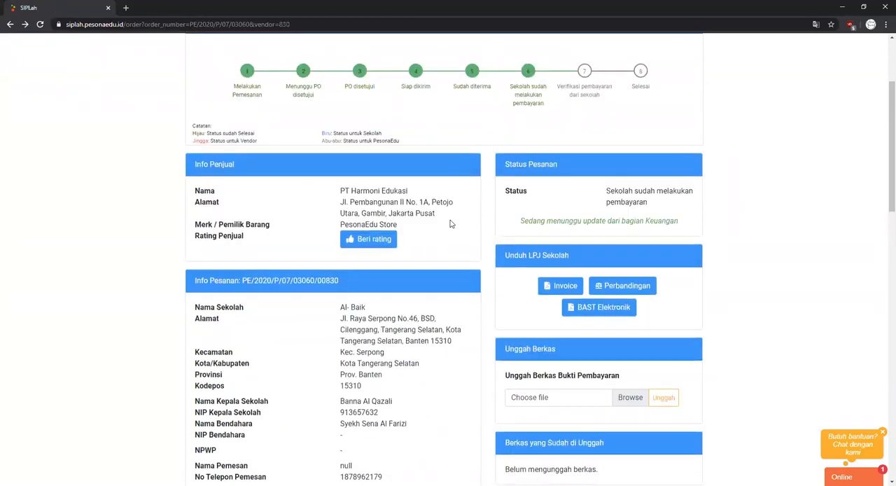
{"action": "scroll", "coordinate": [451, 223], "scroll_direction": "up", "scroll_amount": 1}
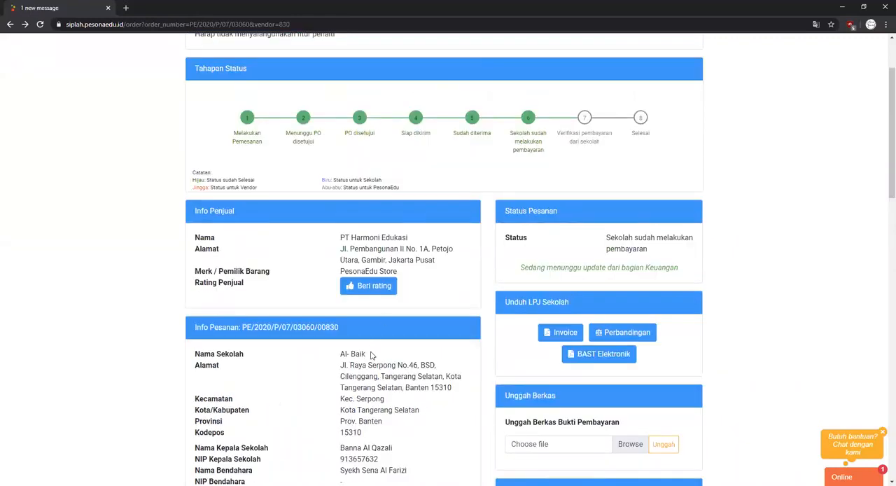